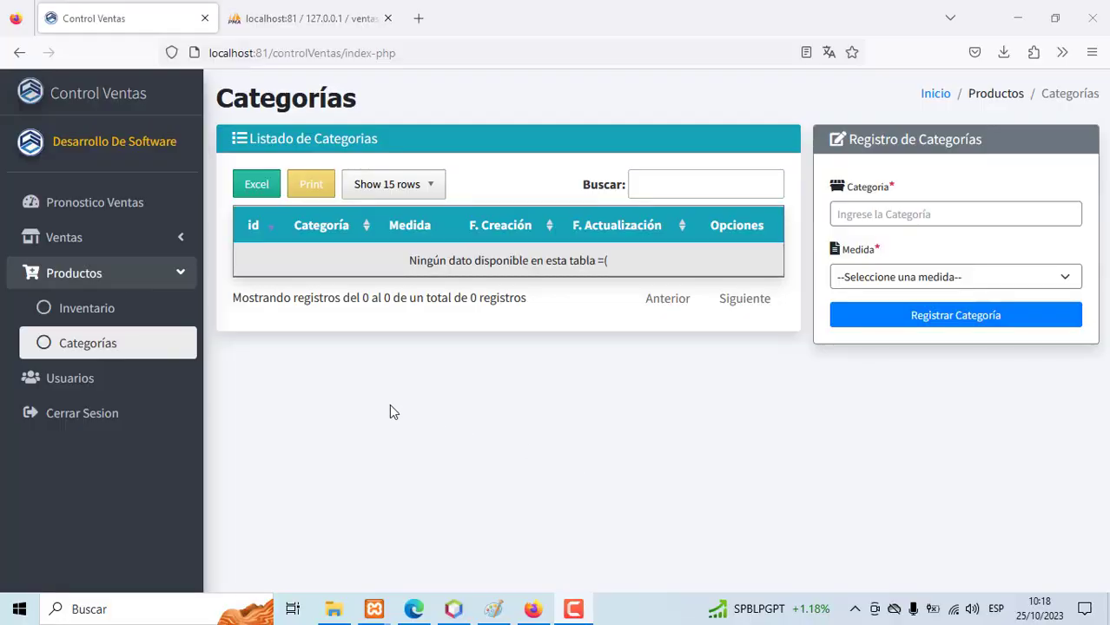
Register the category Line Blanca measured in Unidades.
{"action": "left_click", "coordinate": [111, 345]}
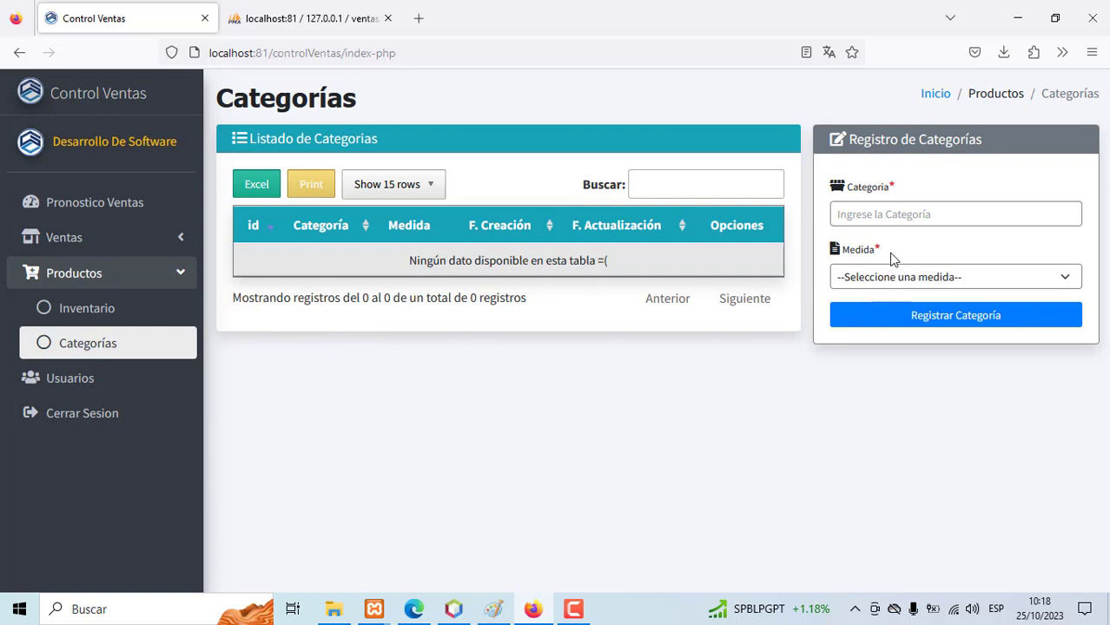
{"action": "left_click", "coordinate": [889, 215]}
{"action": "type", "text": "Line Blanca"}
{"action": "left_click", "coordinate": [937, 275]}
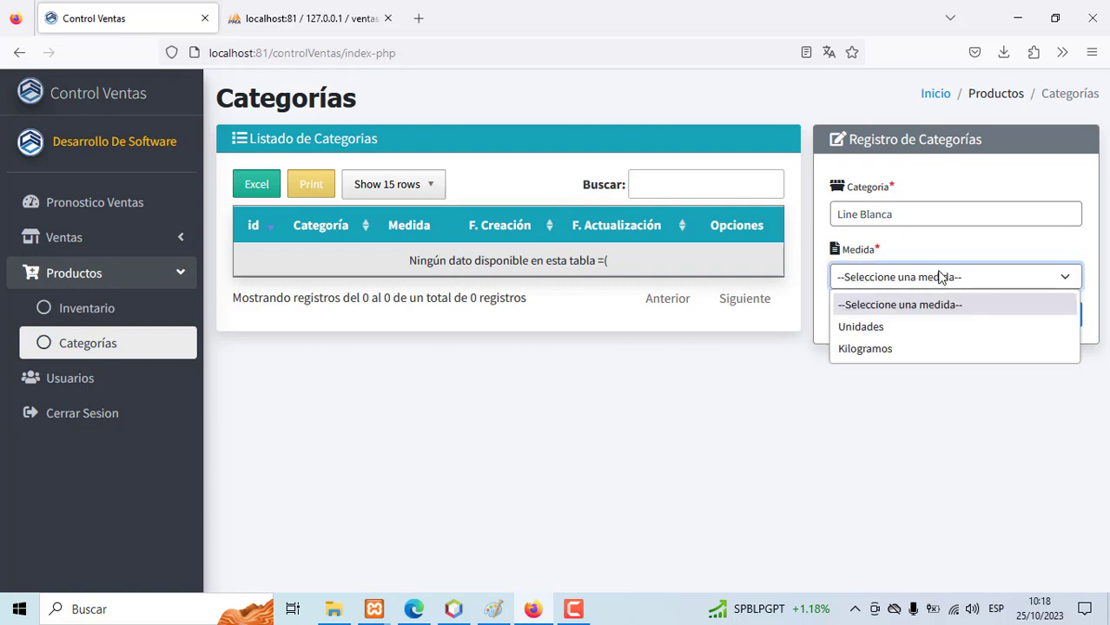
{"action": "left_click", "coordinate": [891, 324]}
{"action": "left_click", "coordinate": [897, 321]}
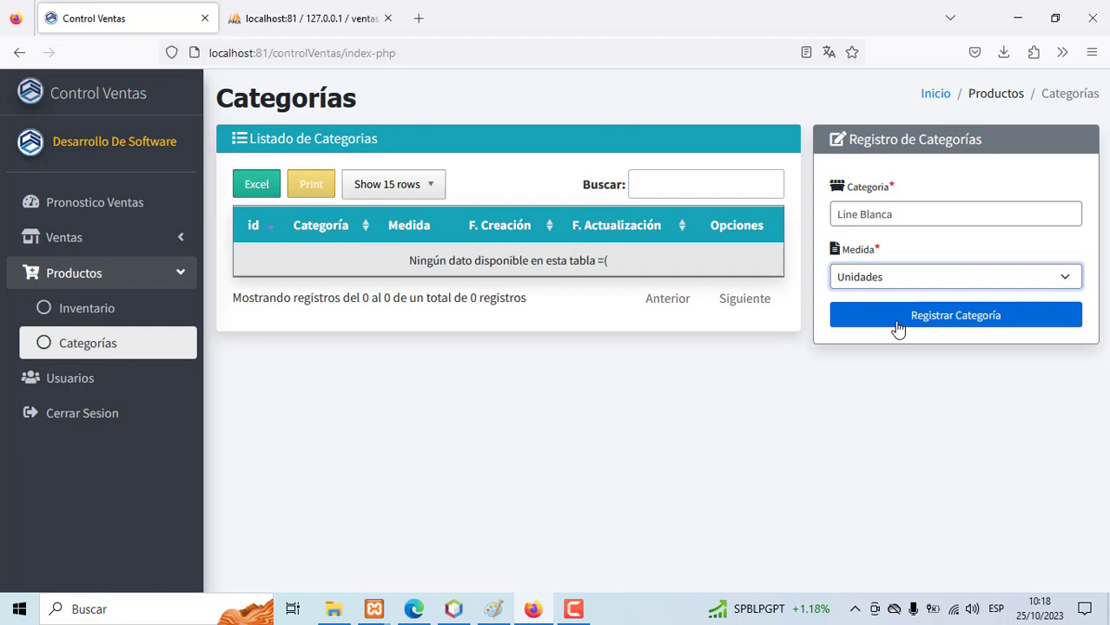
{"action": "left_click", "coordinate": [516, 414]}
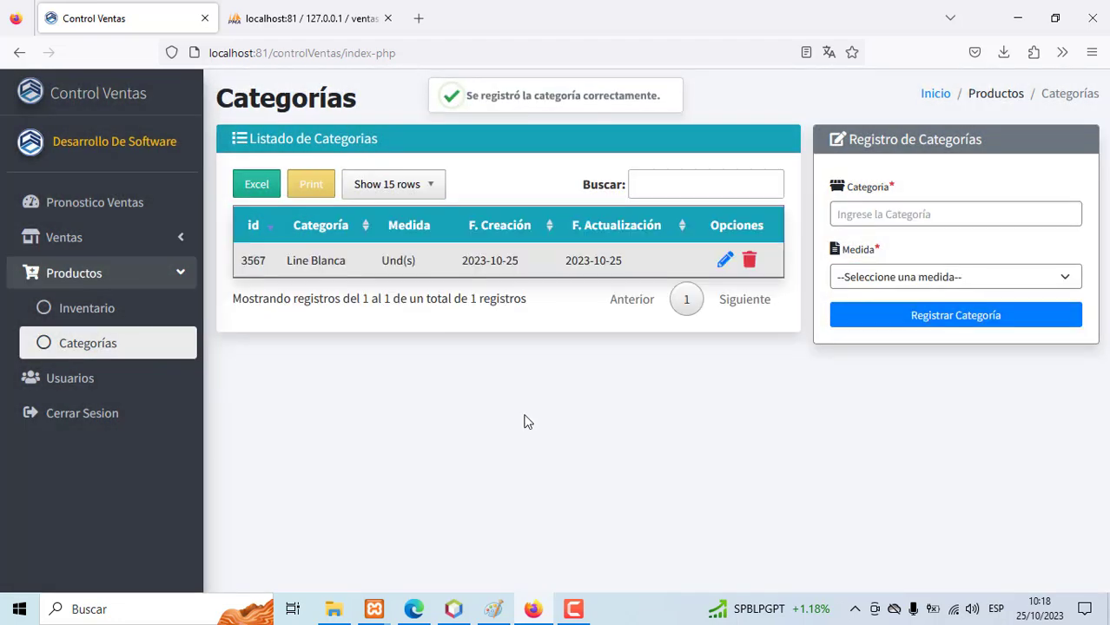
Register the category Linea Marron measured in Unidades.
{"action": "left_click", "coordinate": [851, 217]}
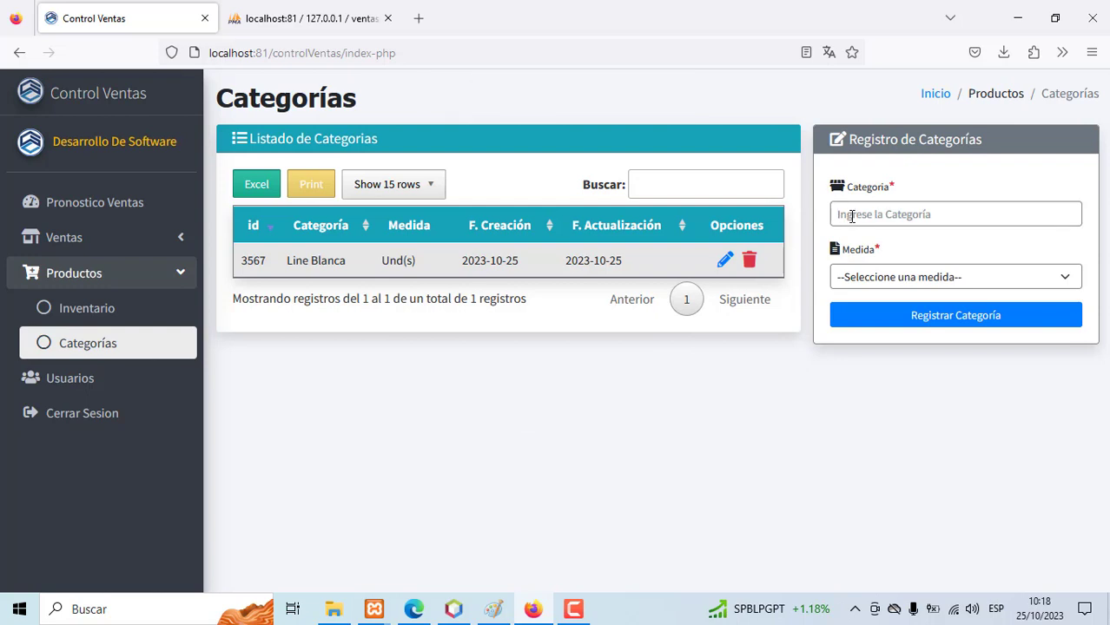
{"action": "type", "text": "Linea Marron"}
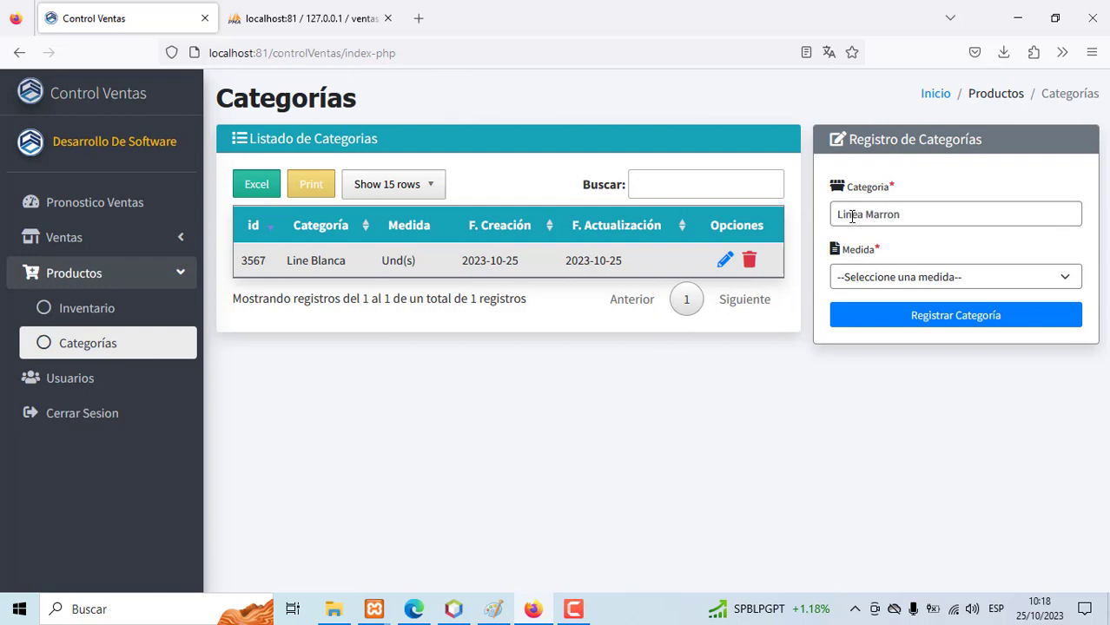
{"action": "left_click", "coordinate": [892, 276]}
{"action": "left_click", "coordinate": [877, 322]}
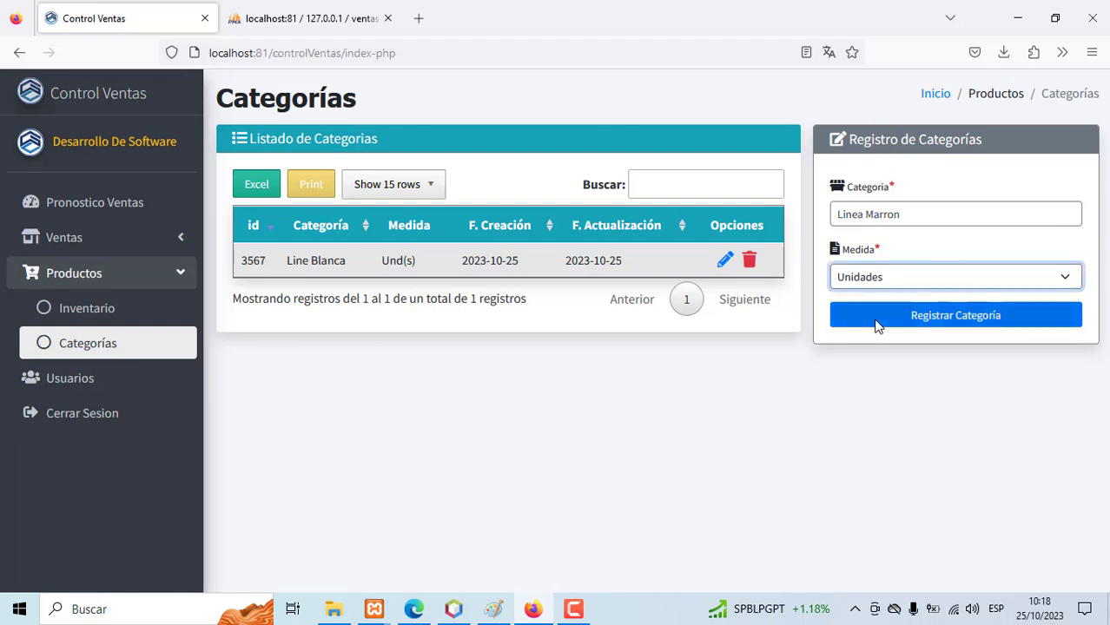
{"action": "left_click", "coordinate": [904, 327]}
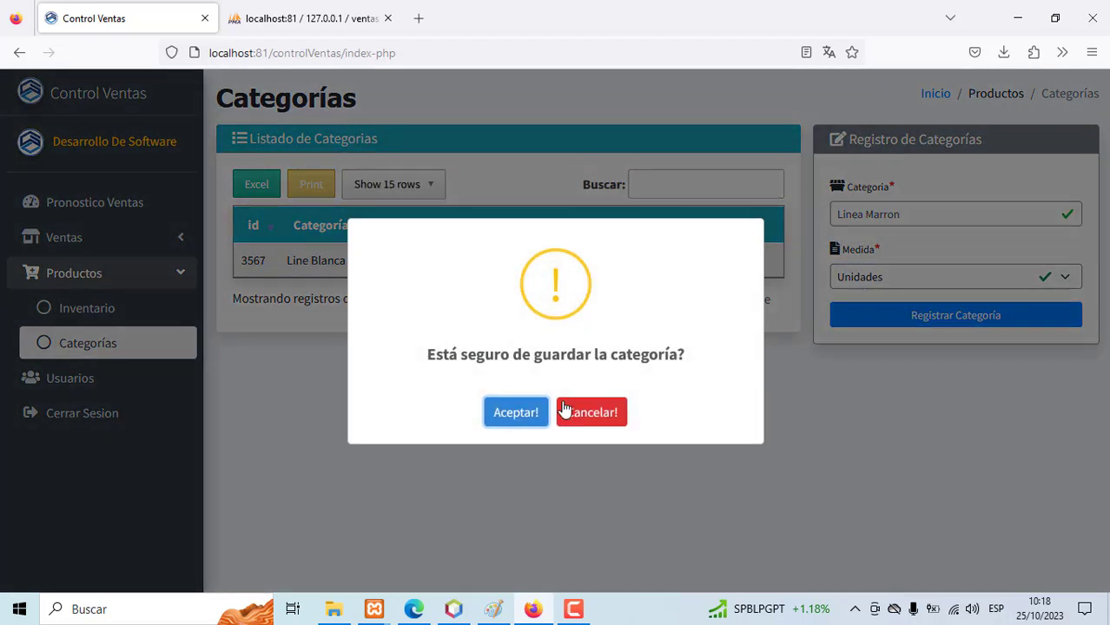
{"action": "left_click", "coordinate": [540, 413]}
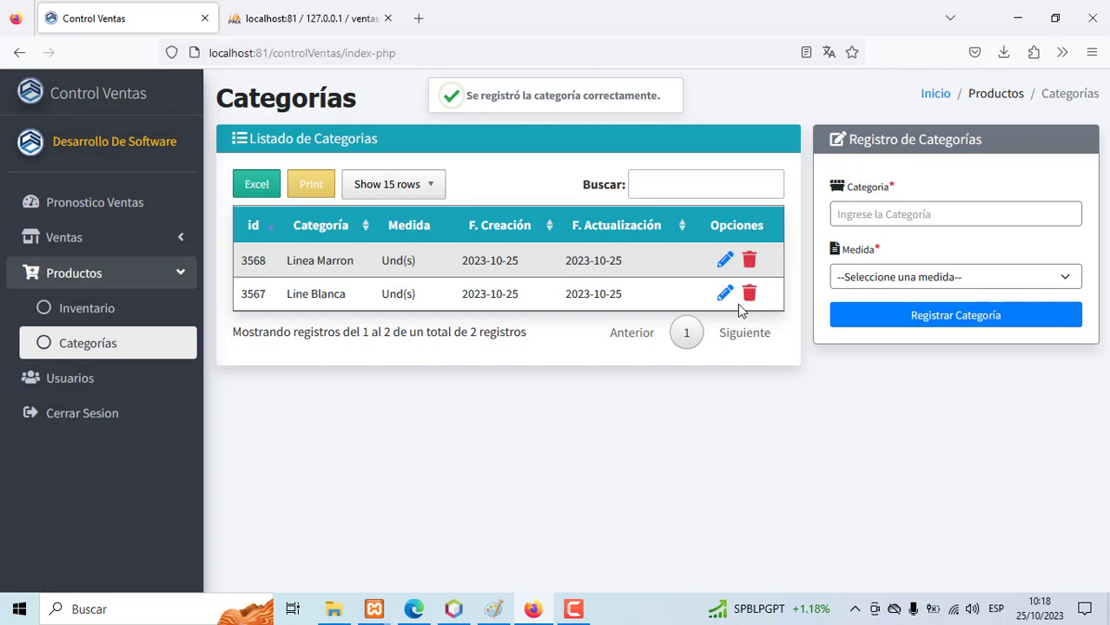
{"action": "left_click", "coordinate": [859, 217]}
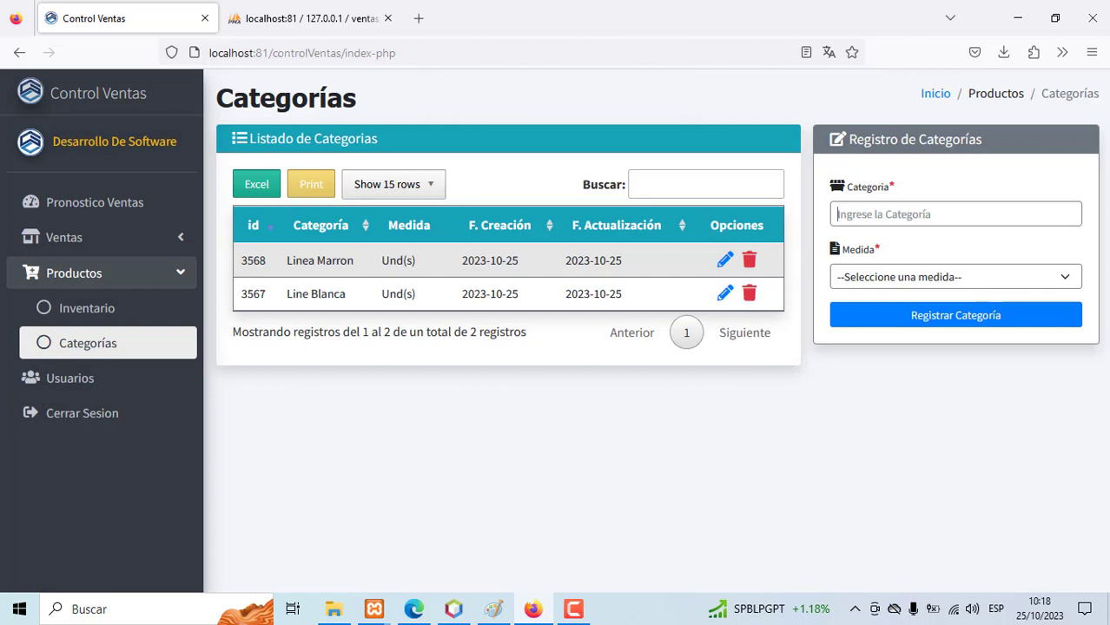
Register the category Computadoras measured in Unidades.
{"action": "type", "text": "Cas"}
{"action": "key", "text": "BackSpace"}
{"action": "key", "text": "BackSpace"}
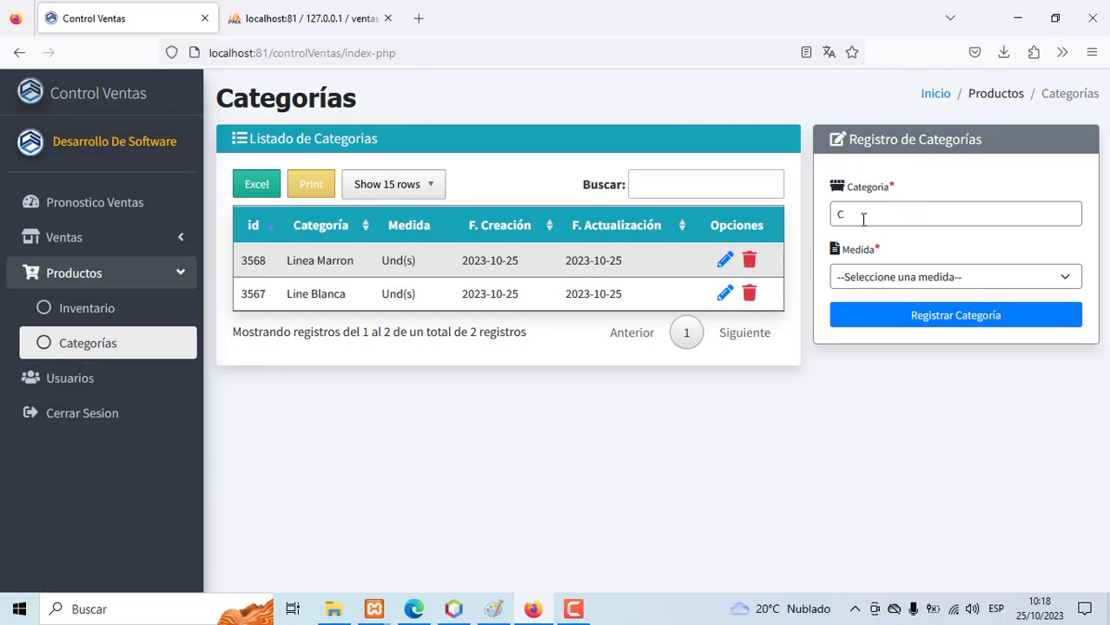
{"action": "type", "text": "omputadoras"}
{"action": "left_click", "coordinate": [875, 277]}
{"action": "left_click", "coordinate": [873, 323]}
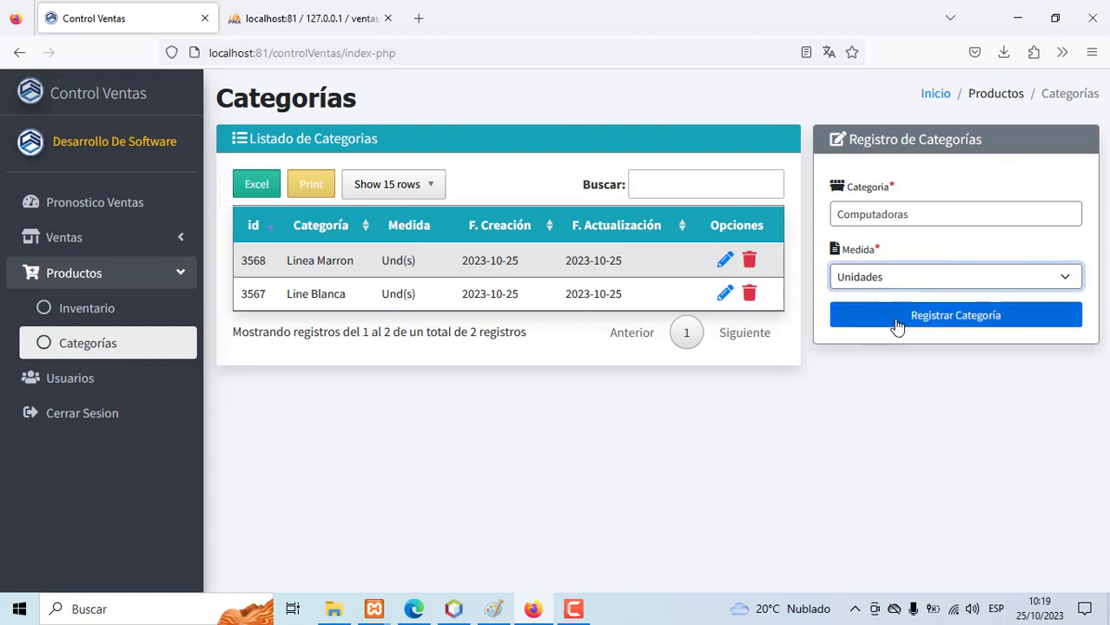
{"action": "left_click", "coordinate": [890, 320]}
{"action": "left_click", "coordinate": [520, 410]}
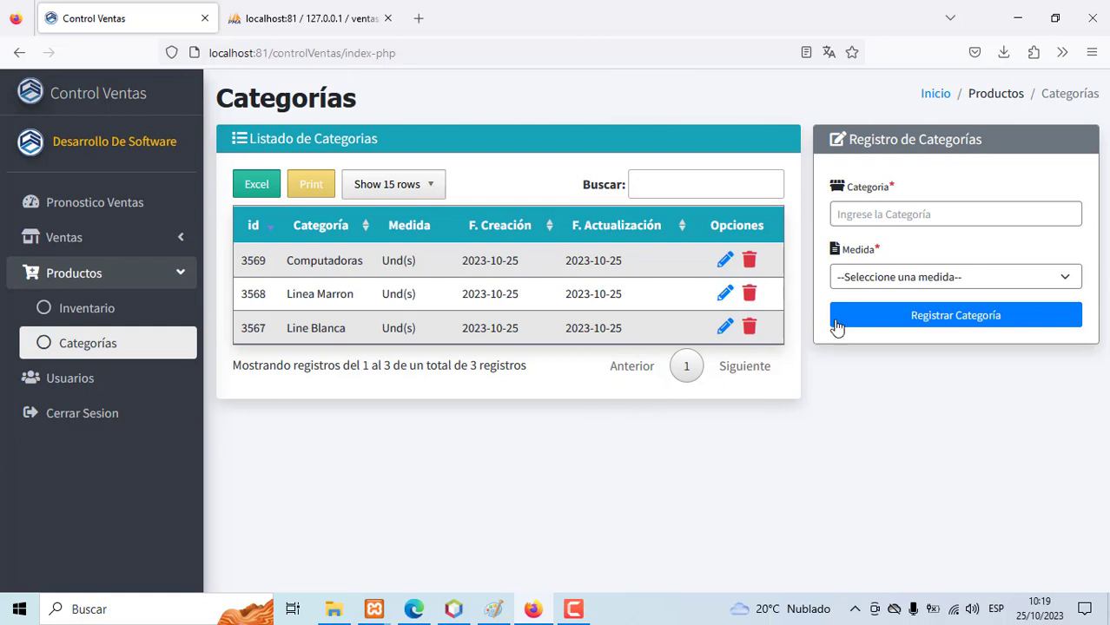
Register the category Equipos de sonido measured in Unidades.
{"action": "left_click", "coordinate": [893, 218]}
{"action": "type", "text": "Equipos de sonido"}
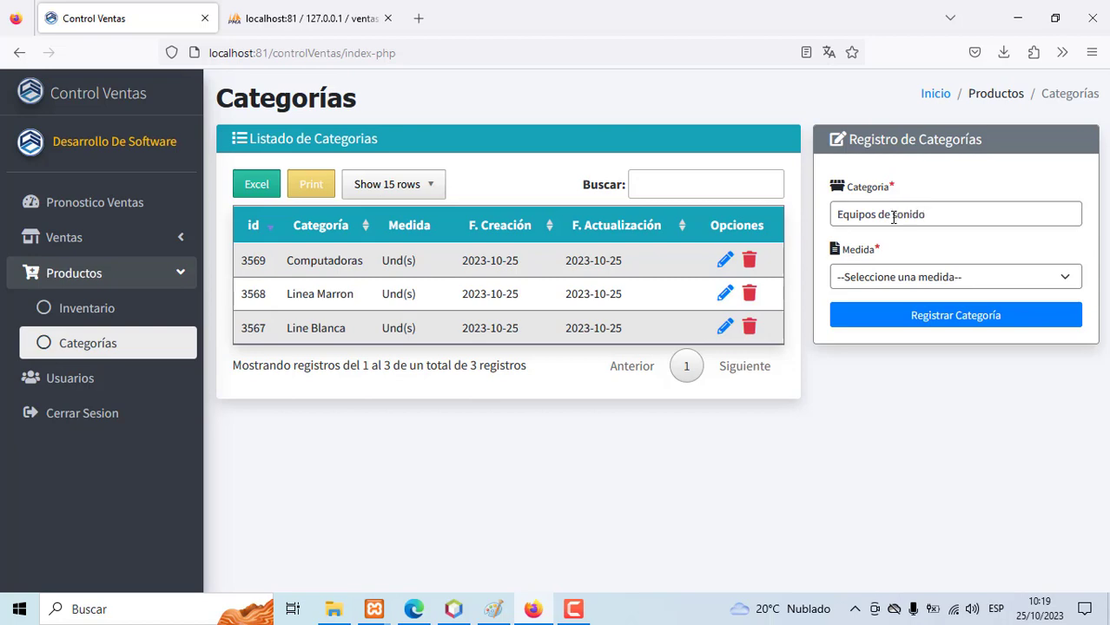
{"action": "left_click", "coordinate": [883, 278]}
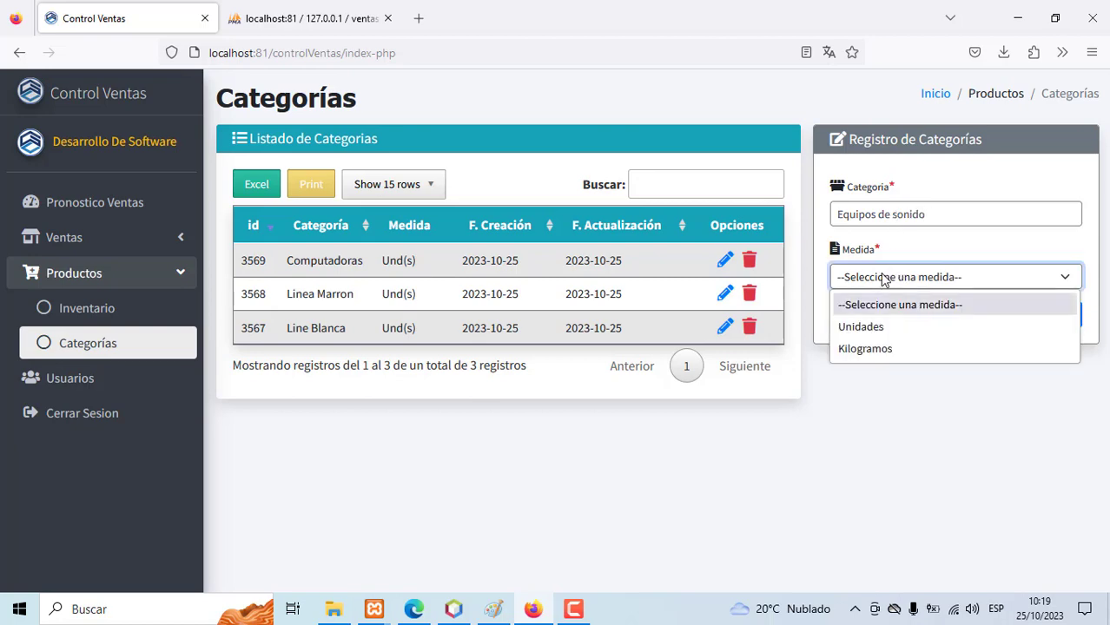
{"action": "left_click", "coordinate": [870, 326]}
{"action": "left_click", "coordinate": [867, 323]}
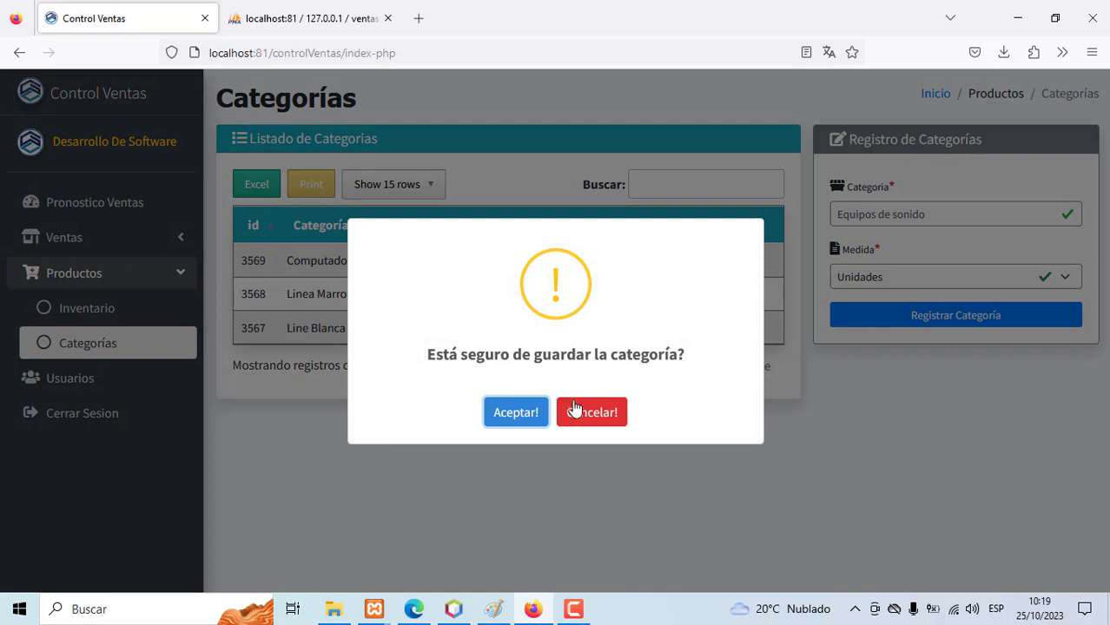
{"action": "left_click", "coordinate": [538, 412]}
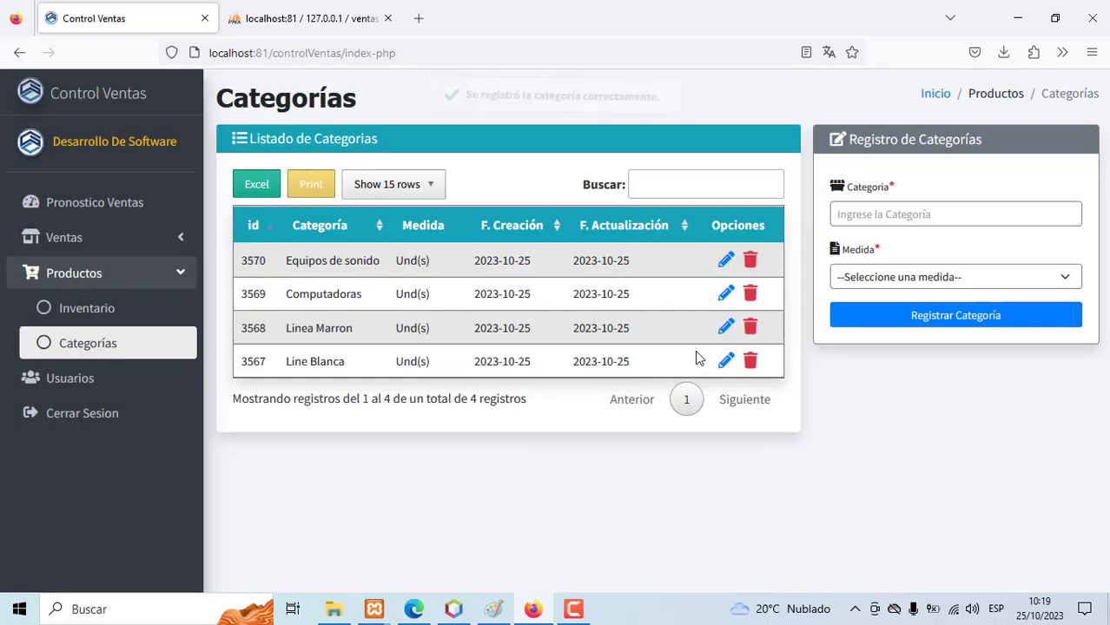
Rename category 3570 from Equipos de sonido to Equipos and save.
{"action": "left_click", "coordinate": [726, 262]}
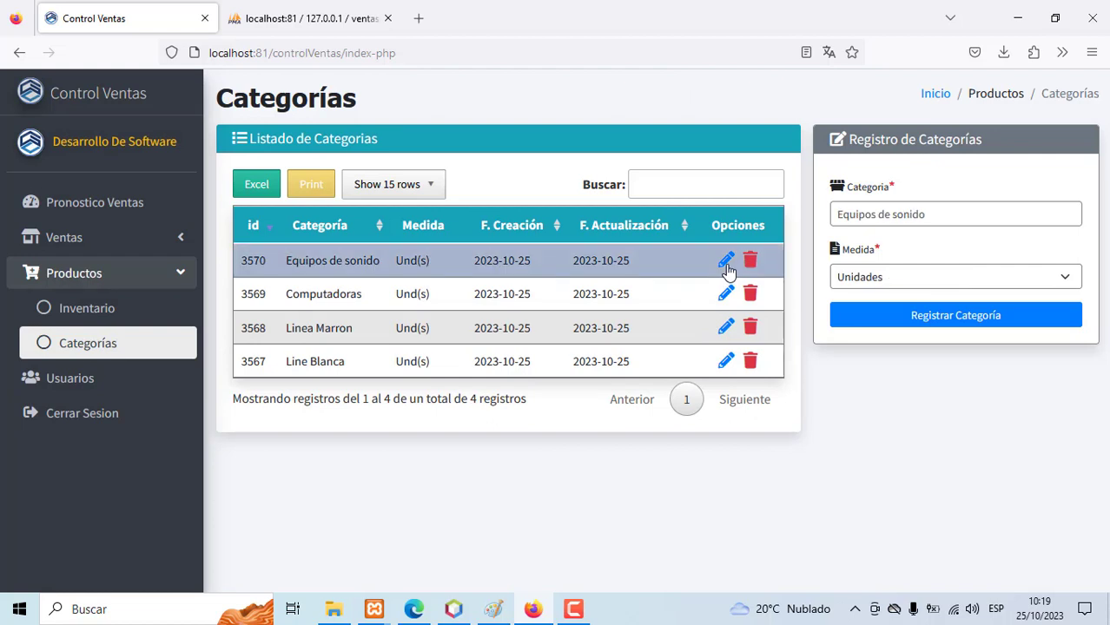
{"action": "left_click", "coordinate": [951, 217]}
{"action": "left_click", "coordinate": [924, 314]}
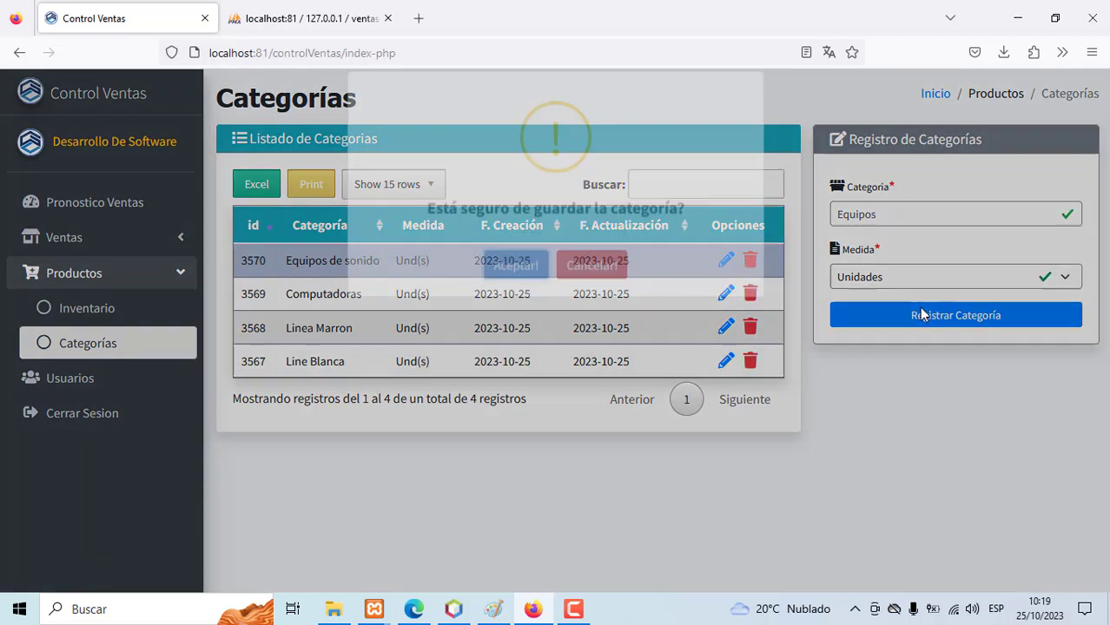
{"action": "left_click", "coordinate": [515, 411]}
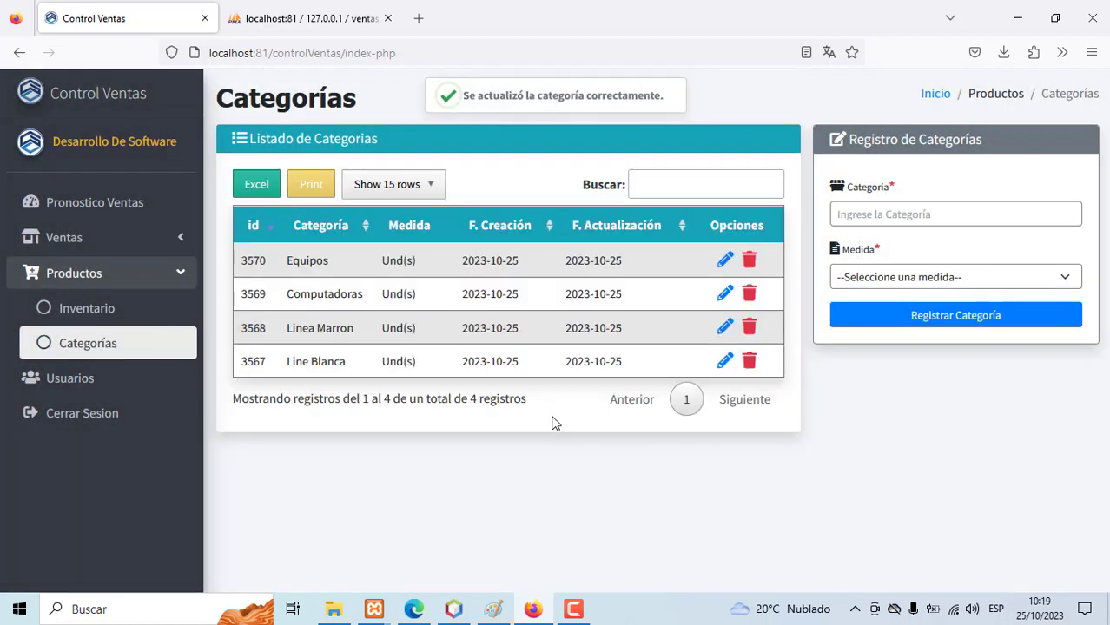
Change category 3570 back to 'Equipos de sonido' and save.
{"action": "left_click", "coordinate": [724, 262]}
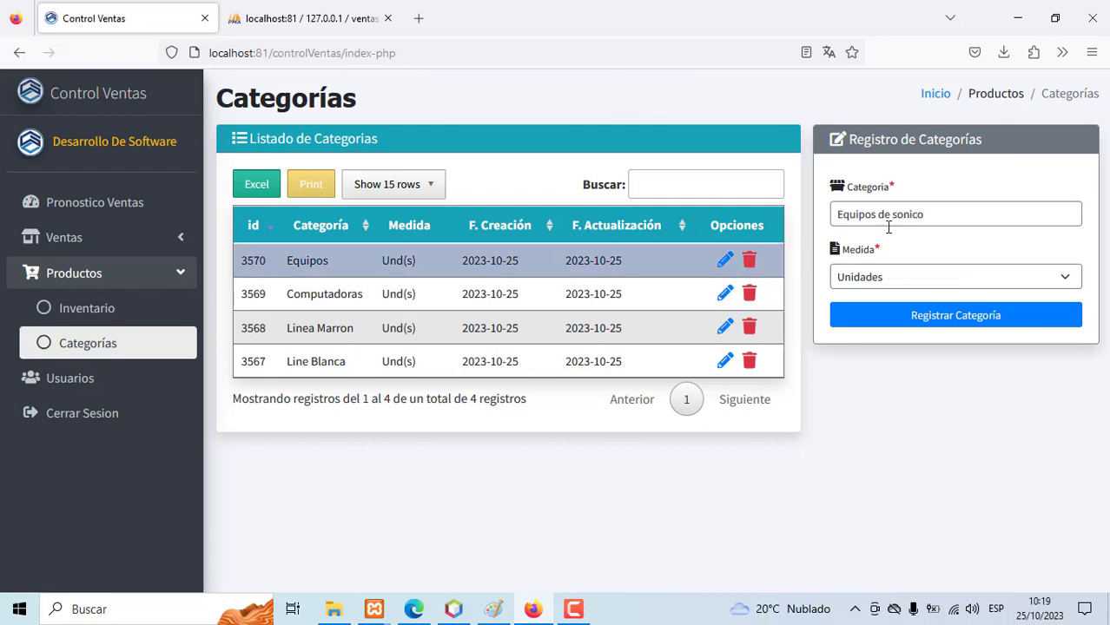
{"action": "key", "text": "Left"}
{"action": "key", "text": "Left"}
{"action": "left_click", "coordinate": [901, 310]}
{"action": "left_click", "coordinate": [520, 411]}
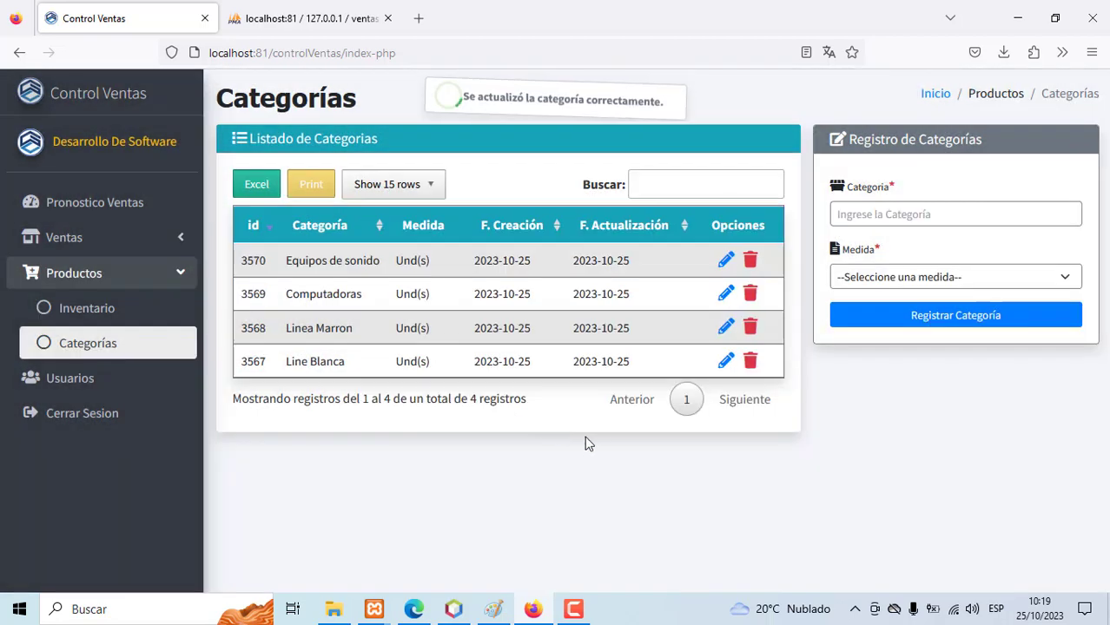
Register test category Prueba in Kilogramos as 3571, then delete it.
{"action": "left_click", "coordinate": [874, 209]}
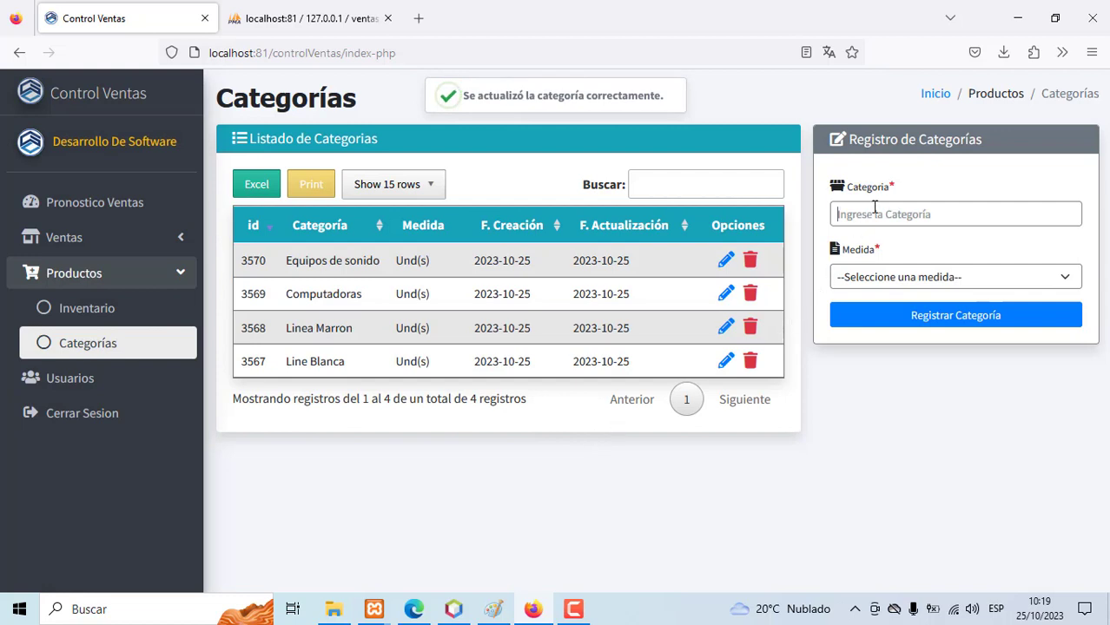
{"action": "type", "text": "Pr"}
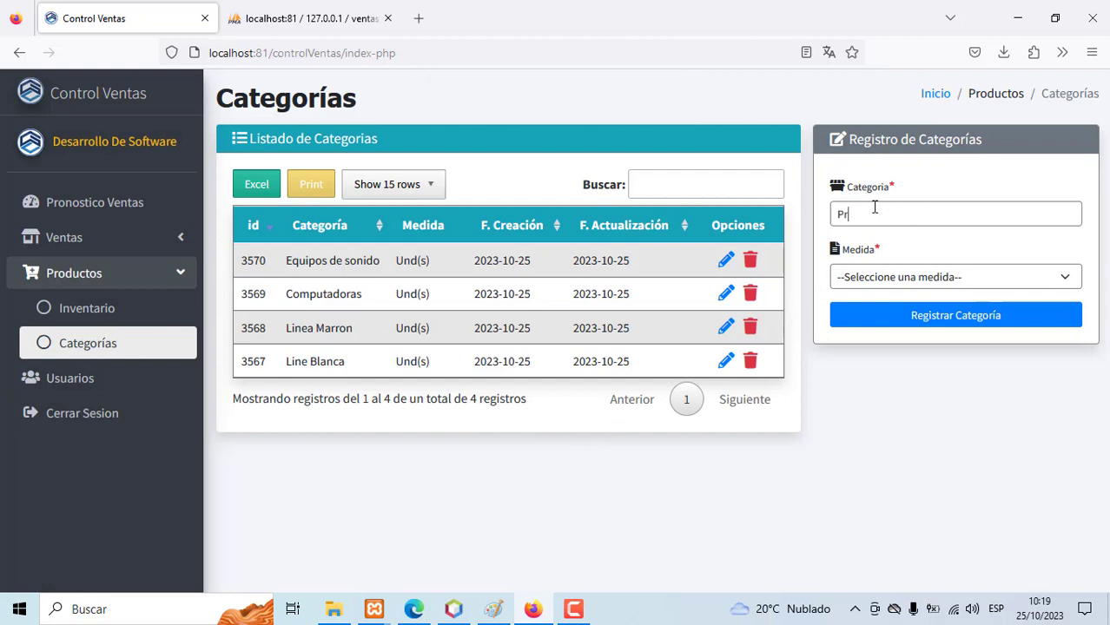
{"action": "type", "text": "ueba"}
{"action": "left_click", "coordinate": [854, 277]}
{"action": "left_click", "coordinate": [860, 348]}
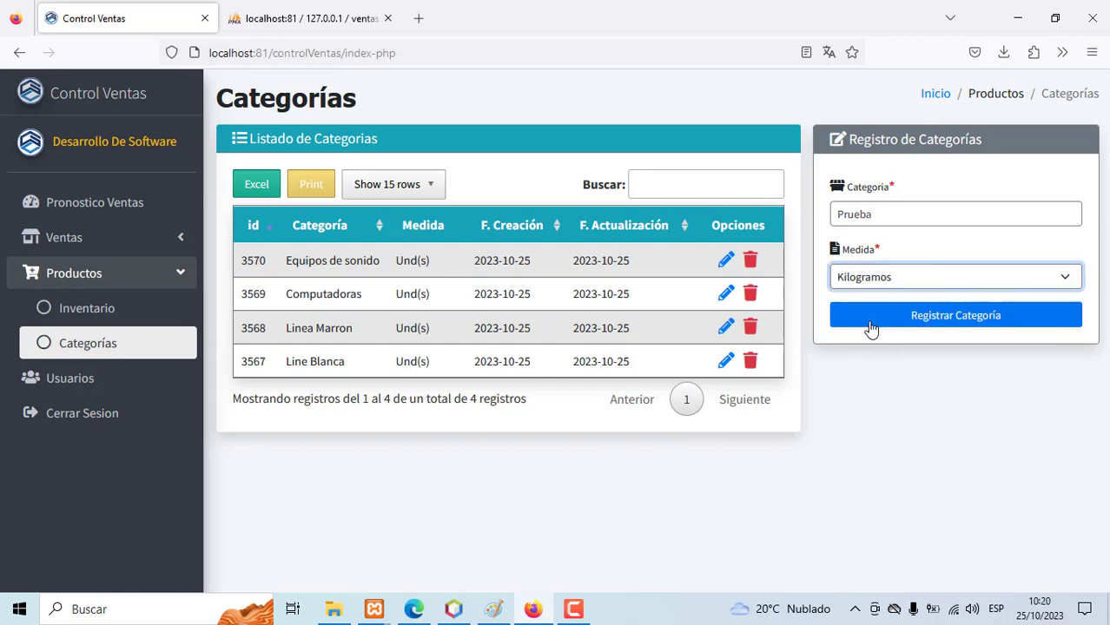
{"action": "left_click", "coordinate": [841, 318]}
{"action": "left_click", "coordinate": [532, 413]}
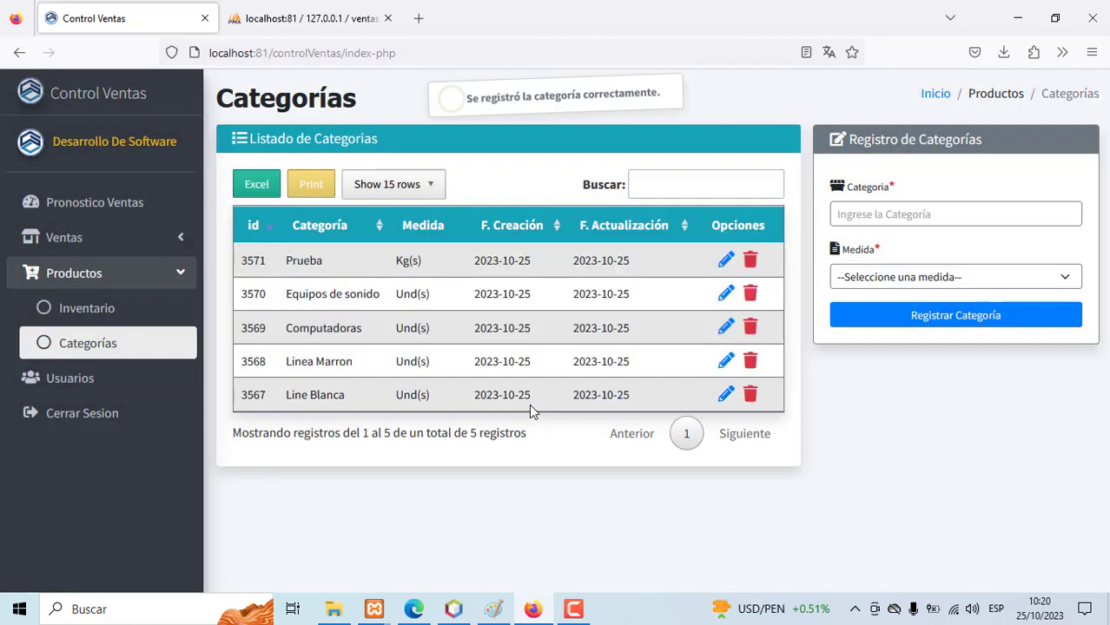
{"action": "left_click", "coordinate": [748, 265]}
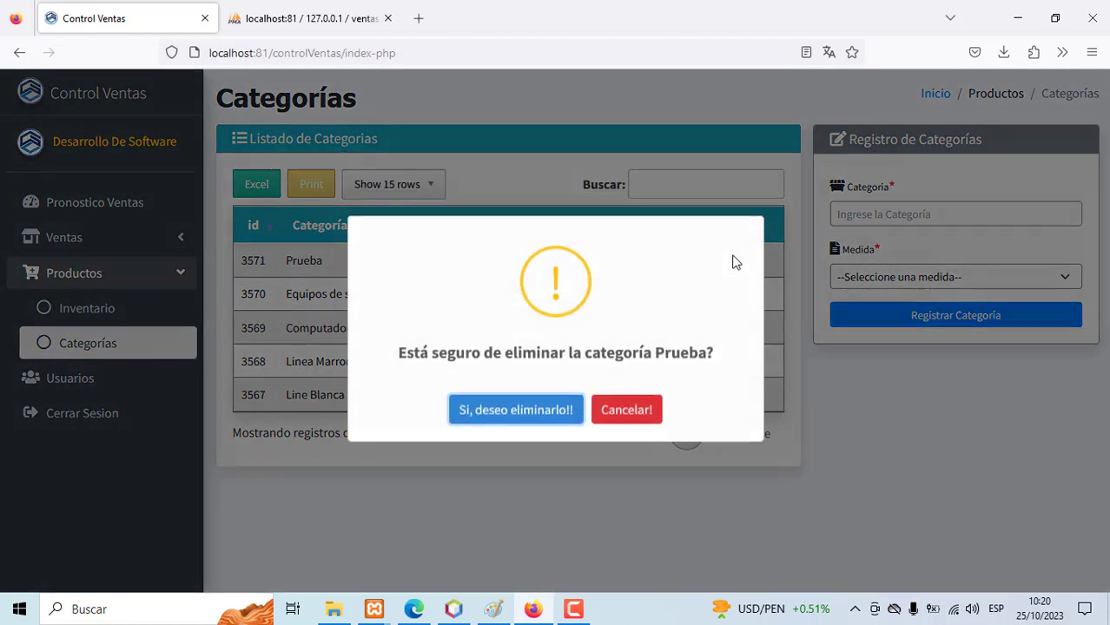
{"action": "left_click", "coordinate": [547, 409]}
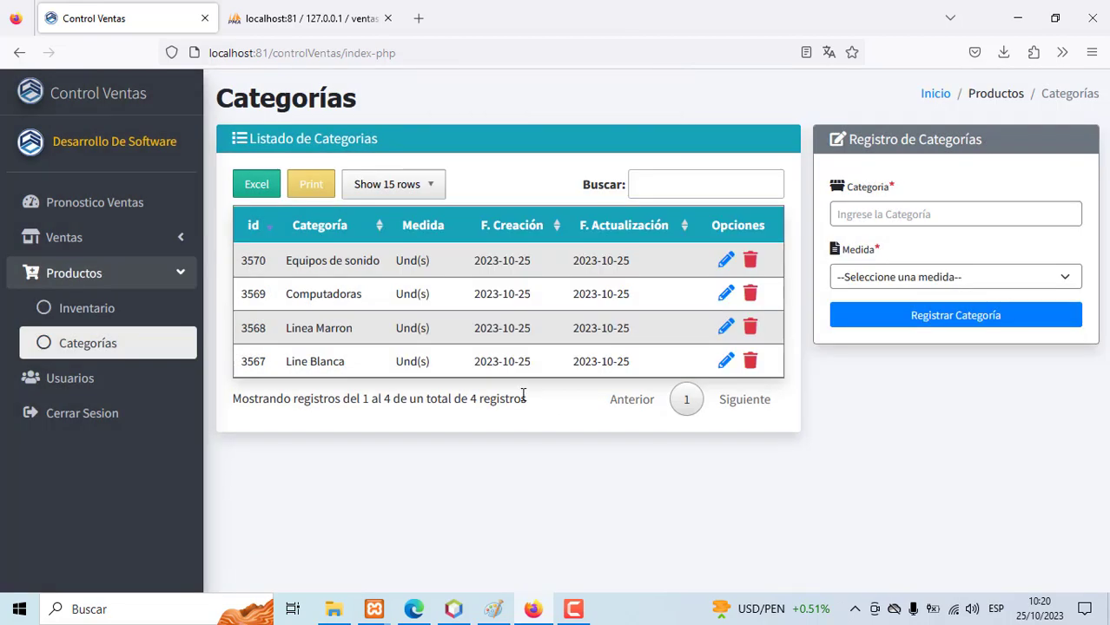
Preview printing the Categorías table, then export it to Control Ventas.xlsx and open it.
{"action": "left_click", "coordinate": [311, 196]}
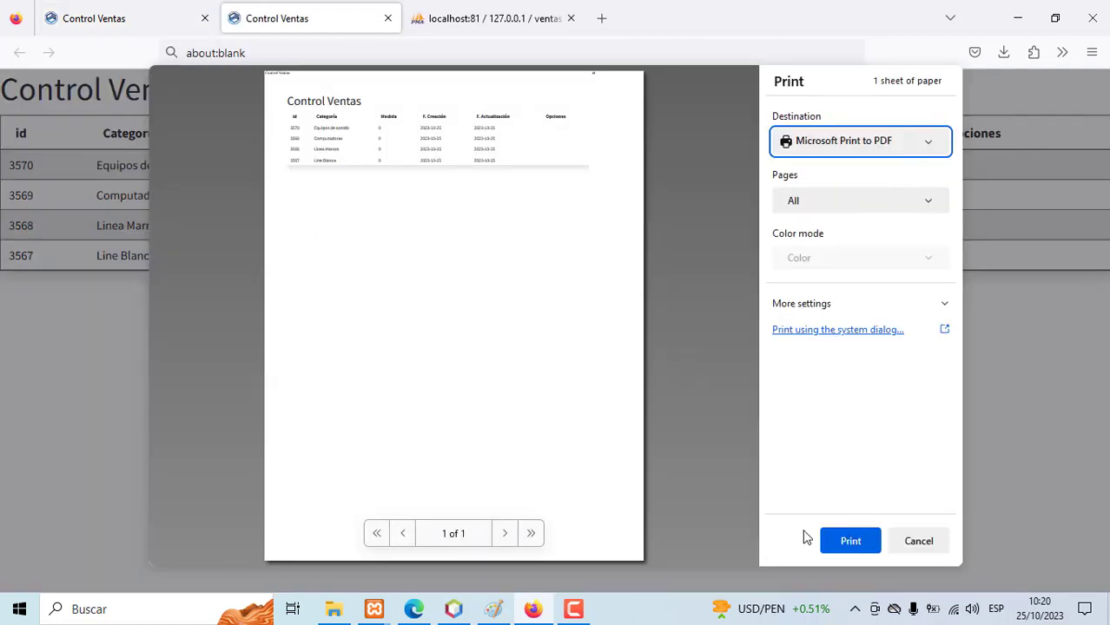
{"action": "left_click", "coordinate": [910, 543]}
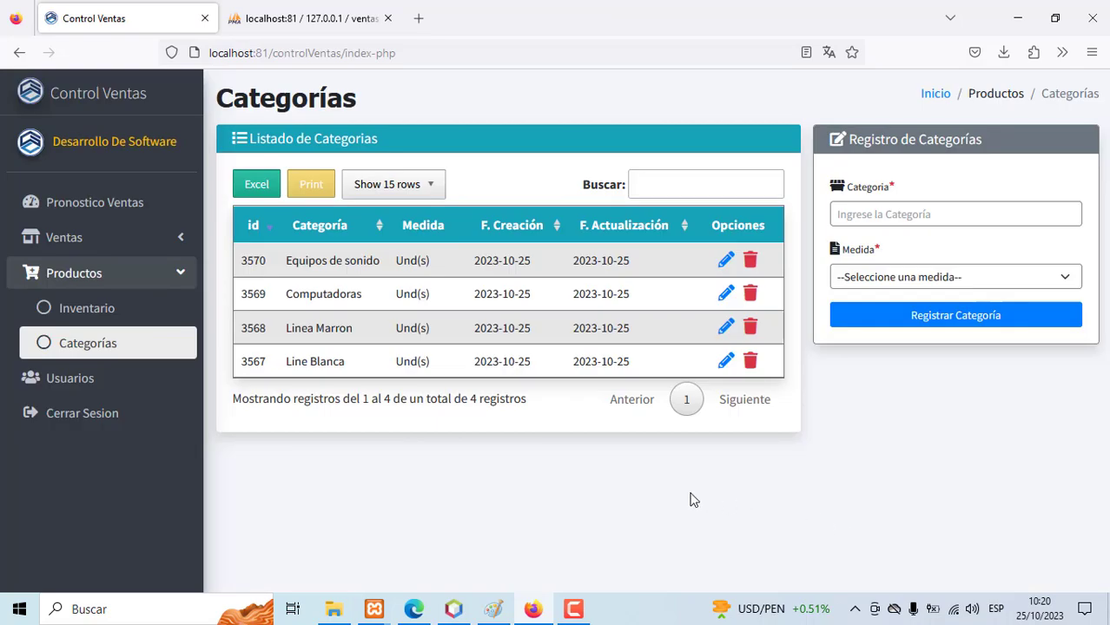
{"action": "left_click", "coordinate": [256, 187]}
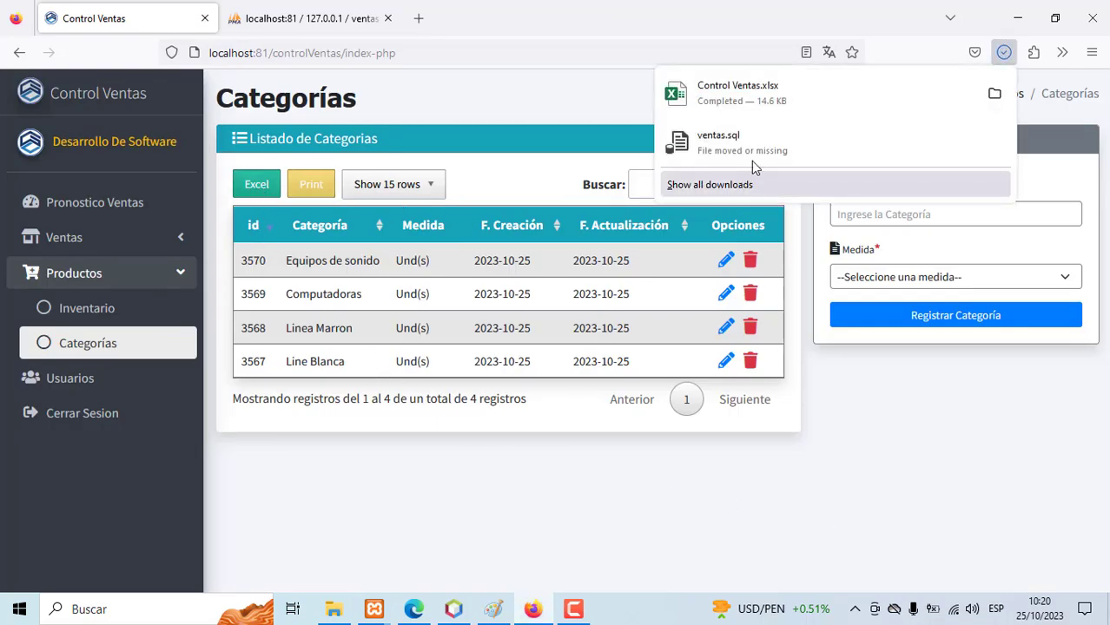
{"action": "left_click", "coordinate": [762, 113]}
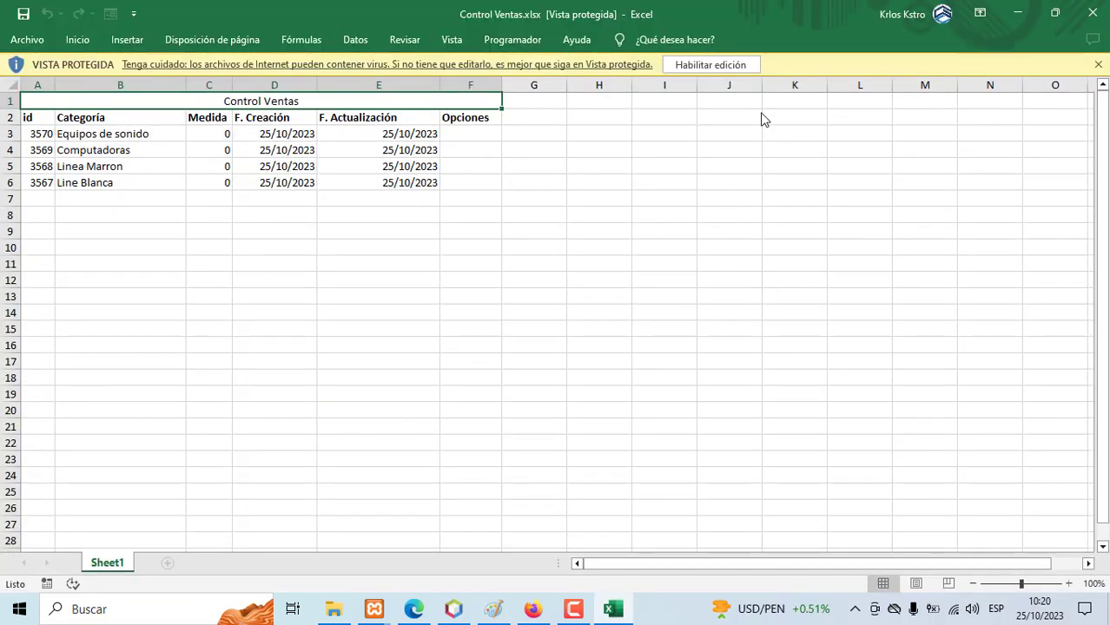
Enable editing in Control Ventas.xlsx and return to the Categorías page in Firefox.
{"action": "left_click", "coordinate": [698, 71]}
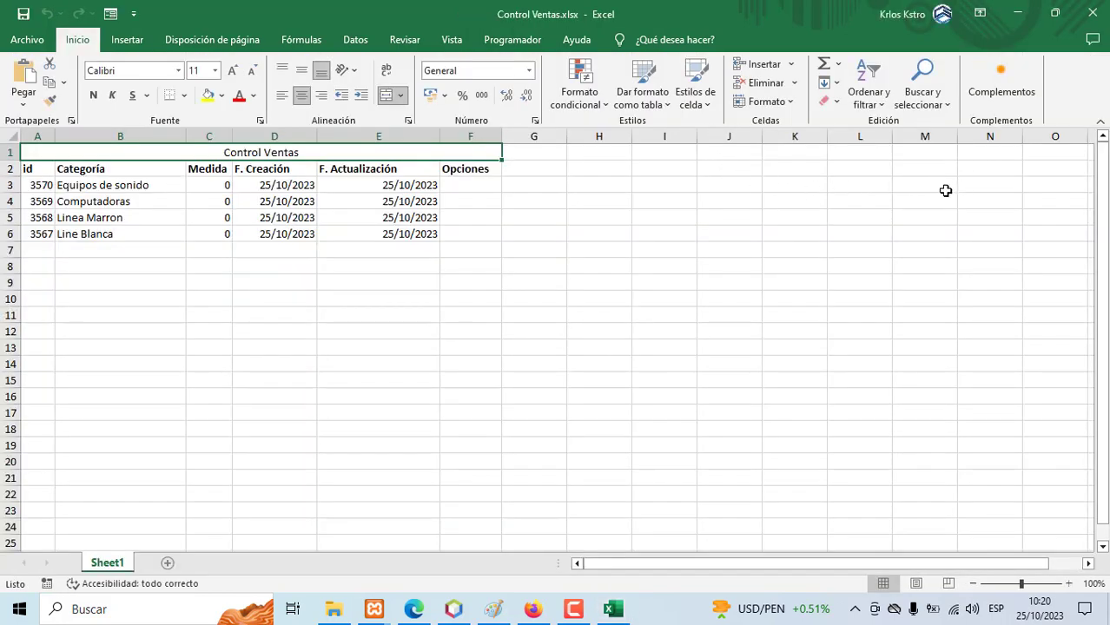
{"action": "left_click", "coordinate": [535, 611]}
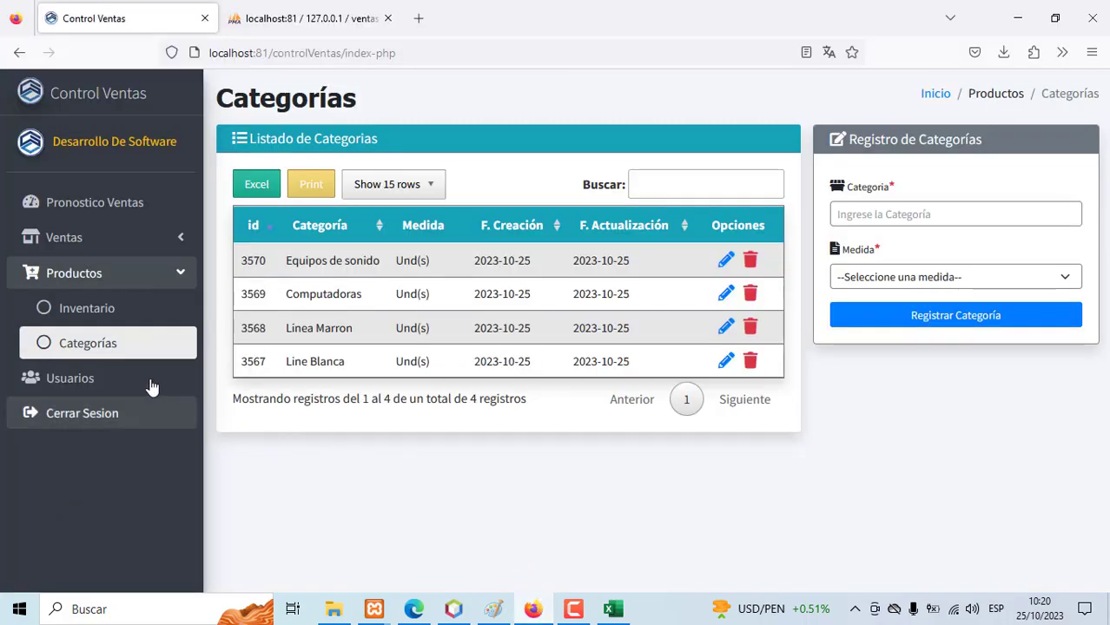
In Inventario, start a new product: code 1000, category Line Blanca, description Cocina Lg.
{"action": "left_click", "coordinate": [98, 321]}
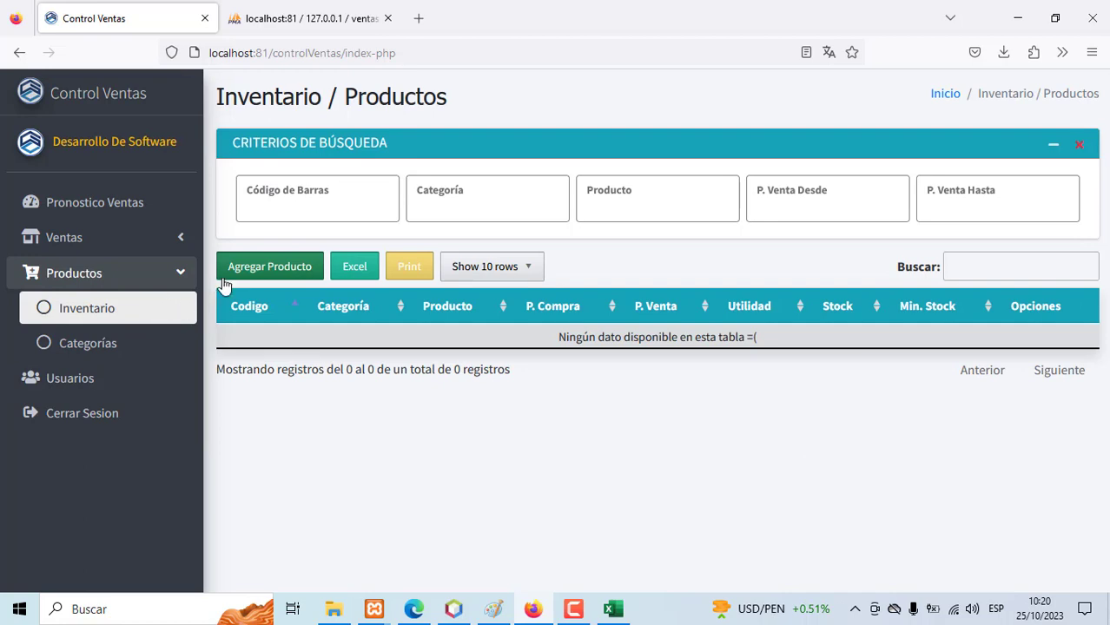
{"action": "left_click", "coordinate": [270, 269]}
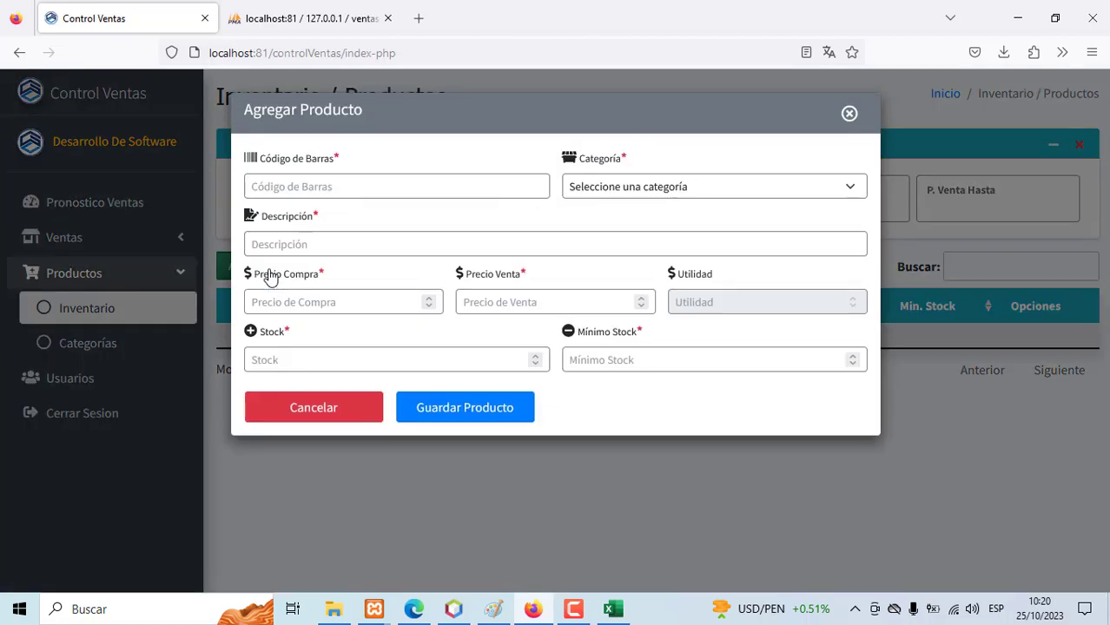
{"action": "left_click", "coordinate": [303, 189]}
{"action": "type", "text": "1000"}
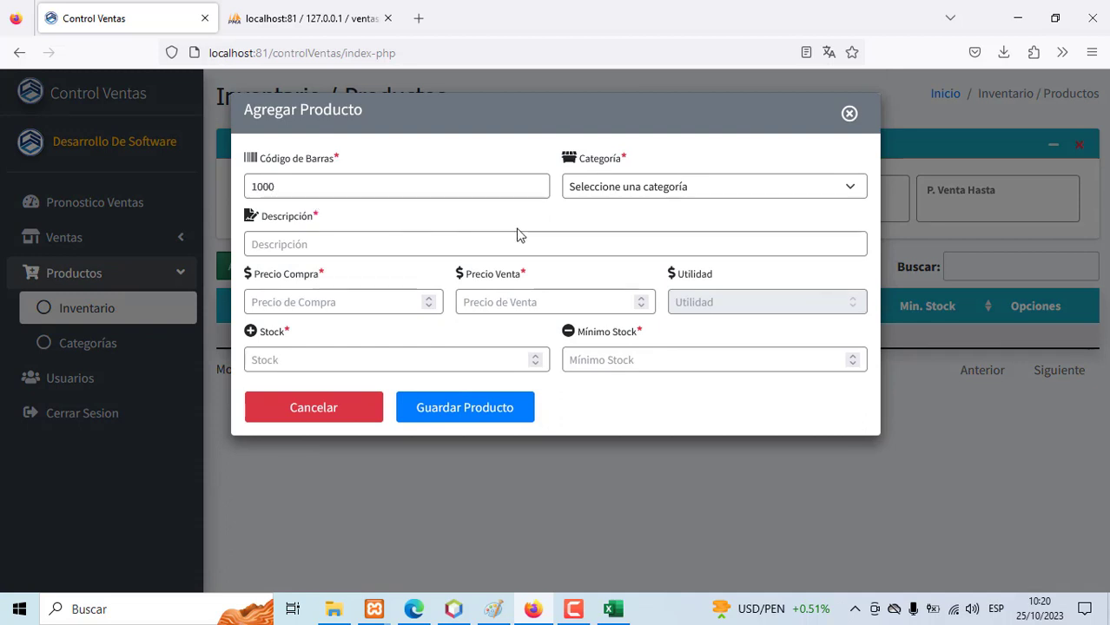
{"action": "left_click", "coordinate": [610, 191]}
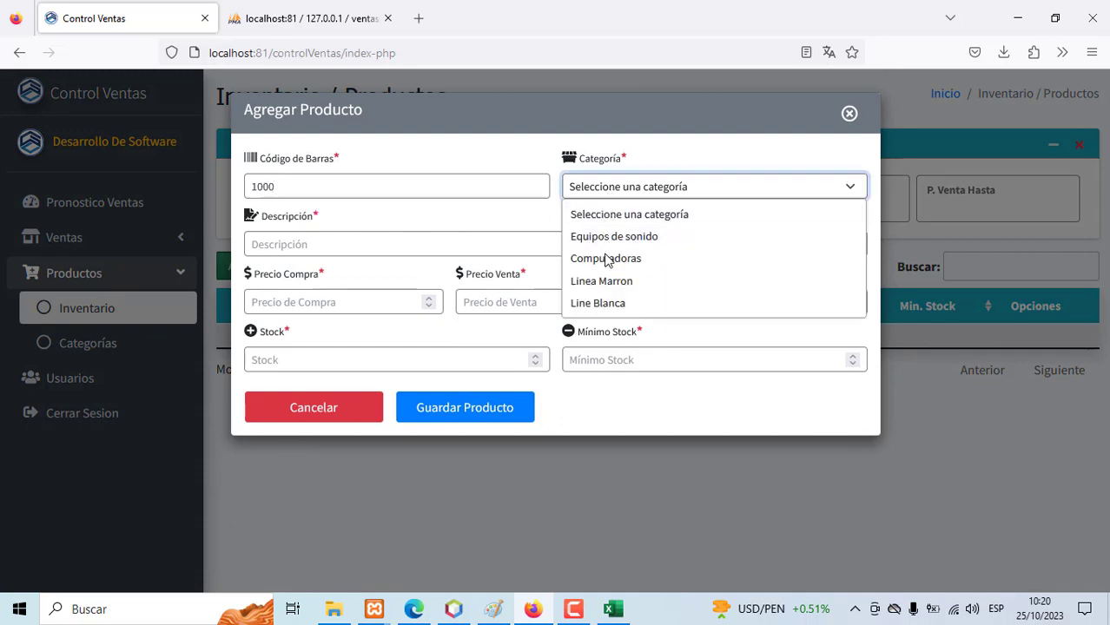
{"action": "left_click", "coordinate": [613, 303]}
{"action": "left_click", "coordinate": [297, 245]}
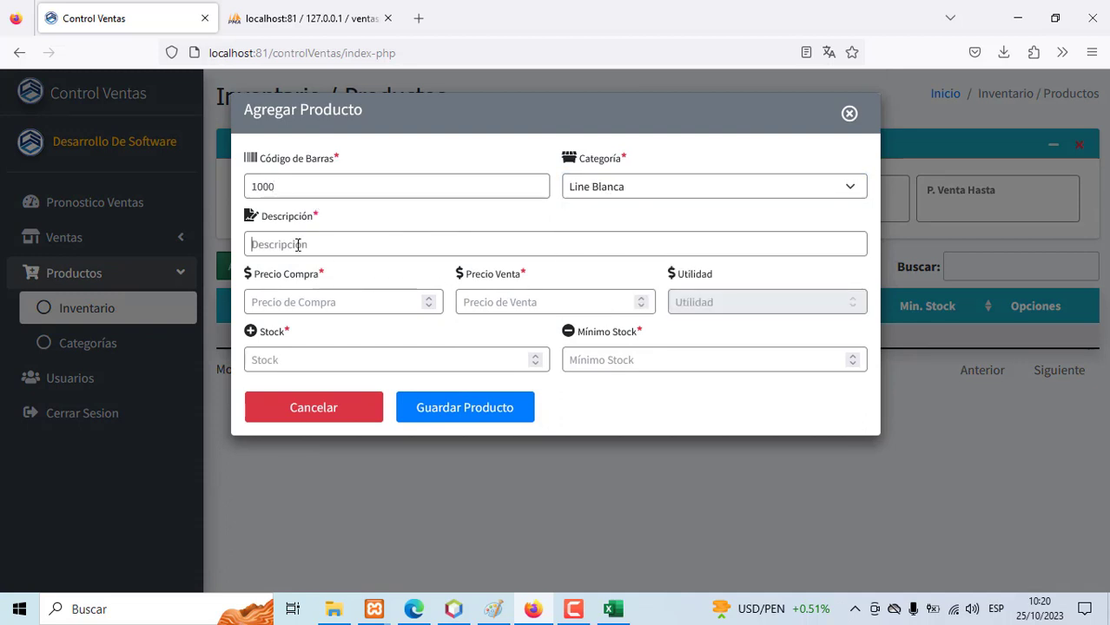
{"action": "type", "text": "Coci"}
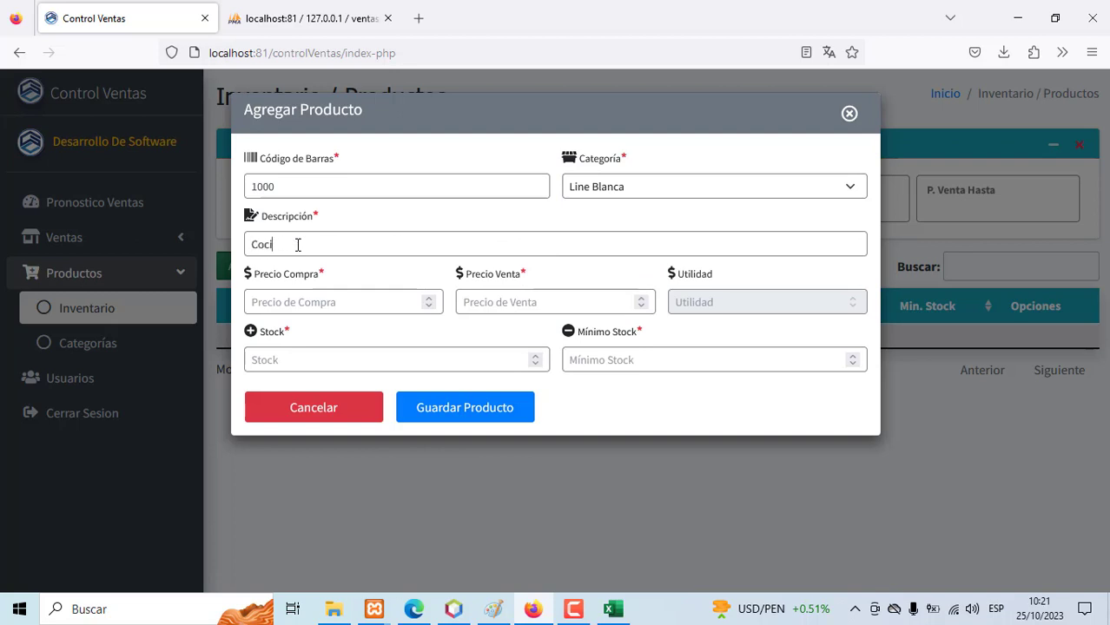
{"action": "type", "text": "LG"}
Give Cocina Lg purchase price 1000, sale price 1200, stock 30, minimum 10, and save.
{"action": "left_click", "coordinate": [294, 292]}
{"action": "type", "text": "1000"}
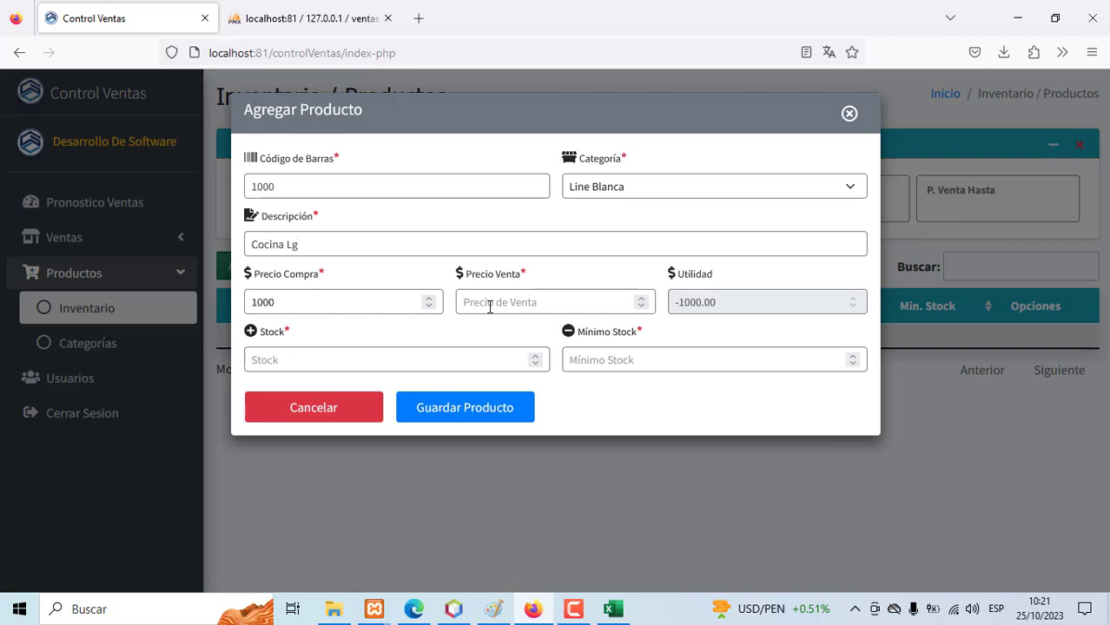
{"action": "left_click", "coordinate": [490, 307]}
{"action": "type", "text": "1200"}
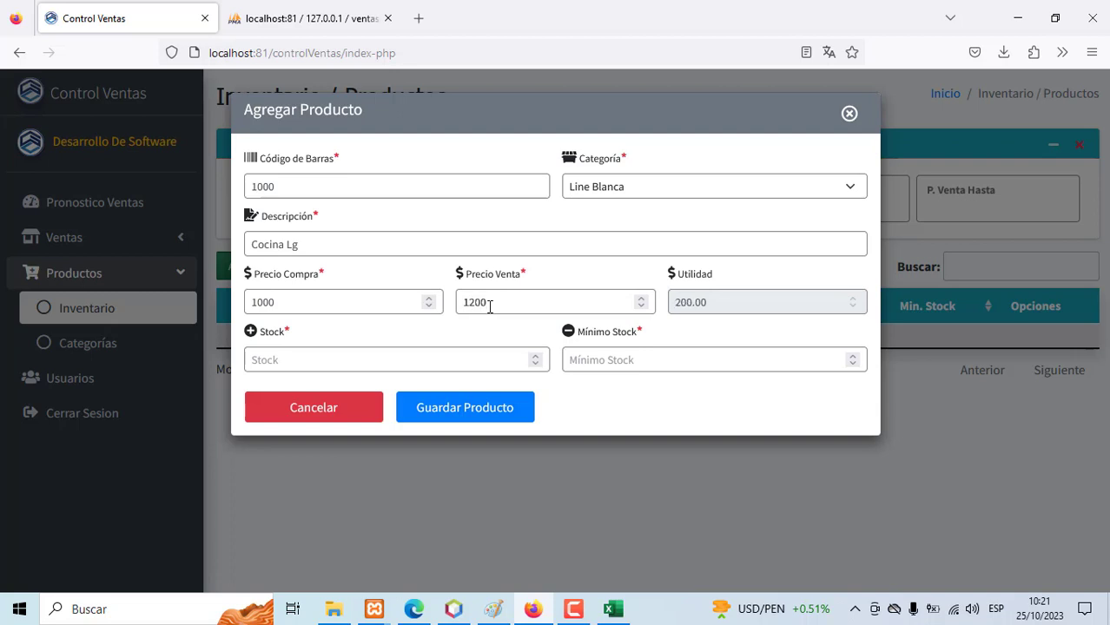
{"action": "left_click", "coordinate": [382, 355]}
{"action": "type", "text": "30"}
{"action": "left_click", "coordinate": [588, 354]}
{"action": "type", "text": "10"}
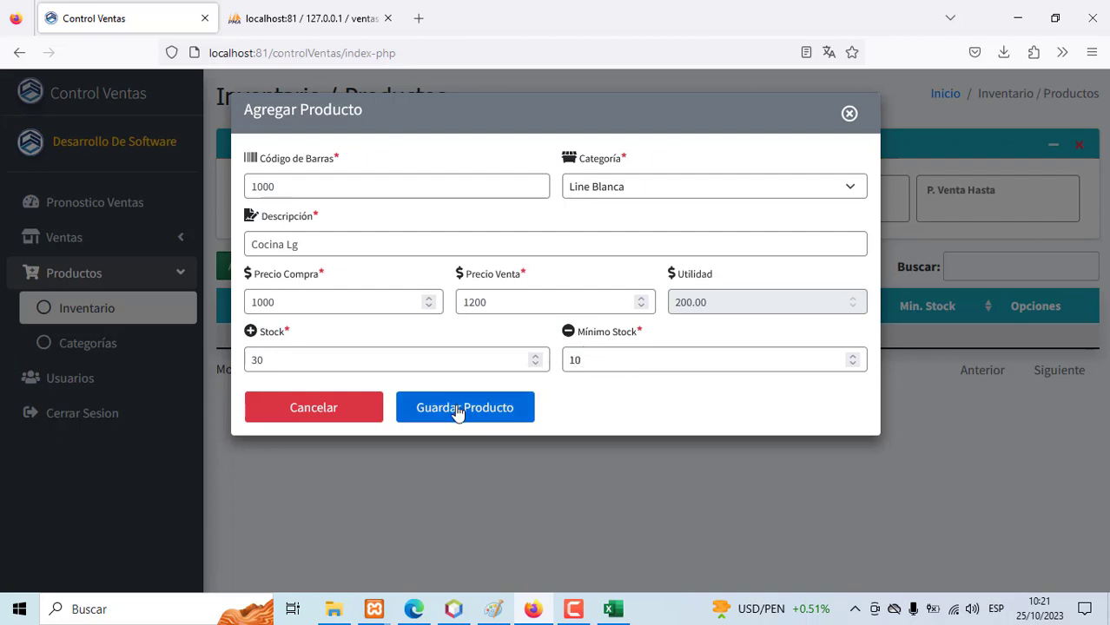
{"action": "left_click", "coordinate": [459, 408]}
{"action": "left_click", "coordinate": [488, 417]}
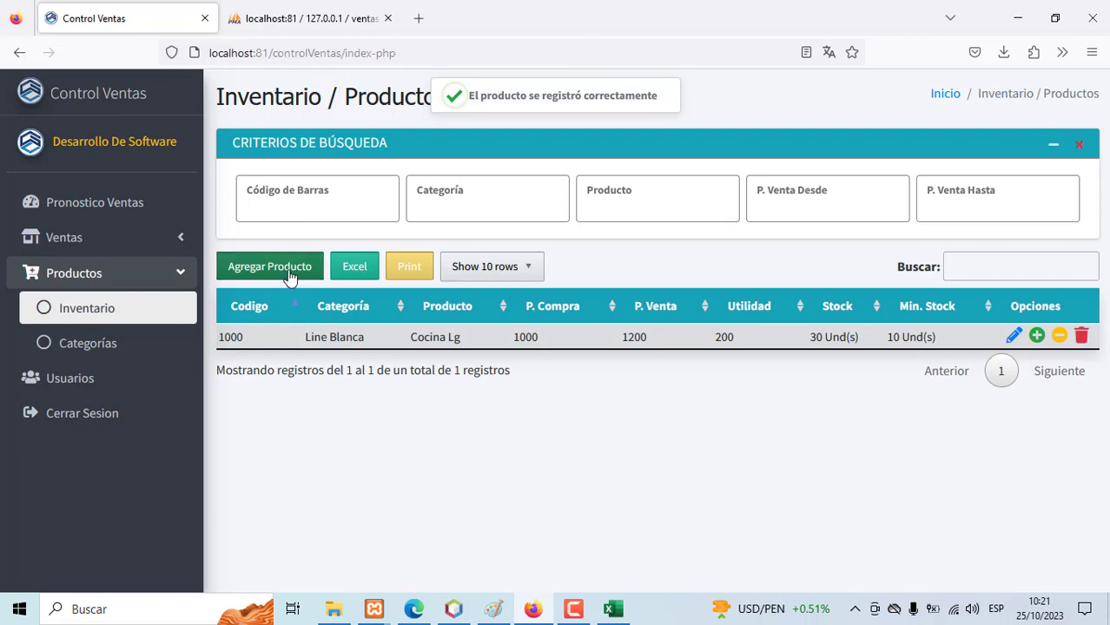
Start a new product: code 1200, category Computadoras, description Laptop Lenovo.
{"action": "left_click", "coordinate": [86, 309]}
{"action": "left_click", "coordinate": [236, 275]}
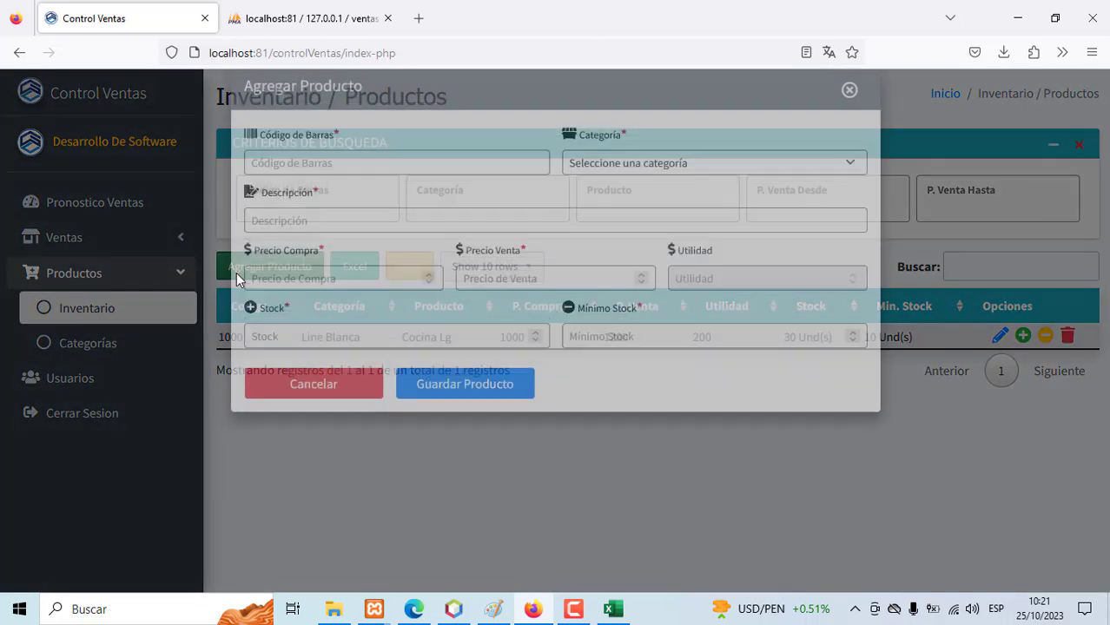
{"action": "left_click", "coordinate": [325, 188]}
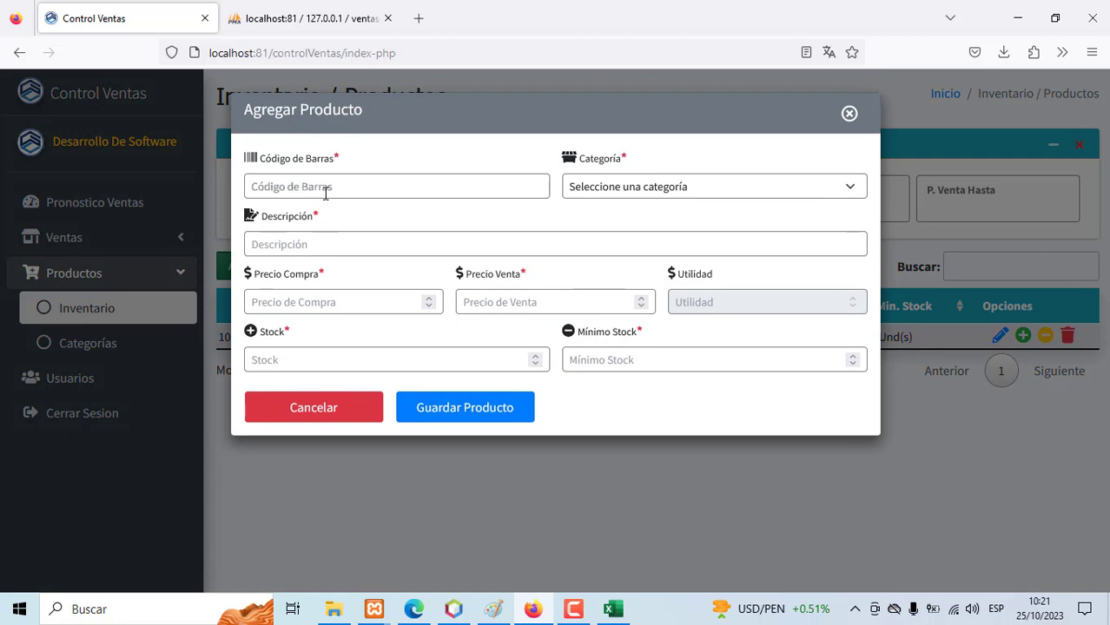
{"action": "type", "text": "1200"}
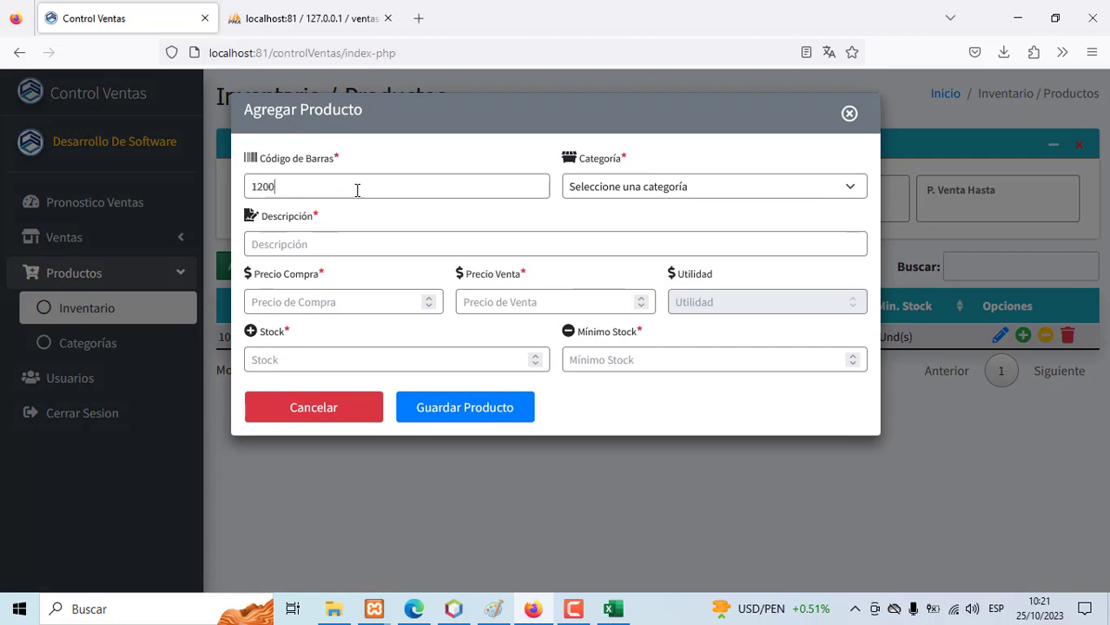
{"action": "left_click", "coordinate": [618, 193]}
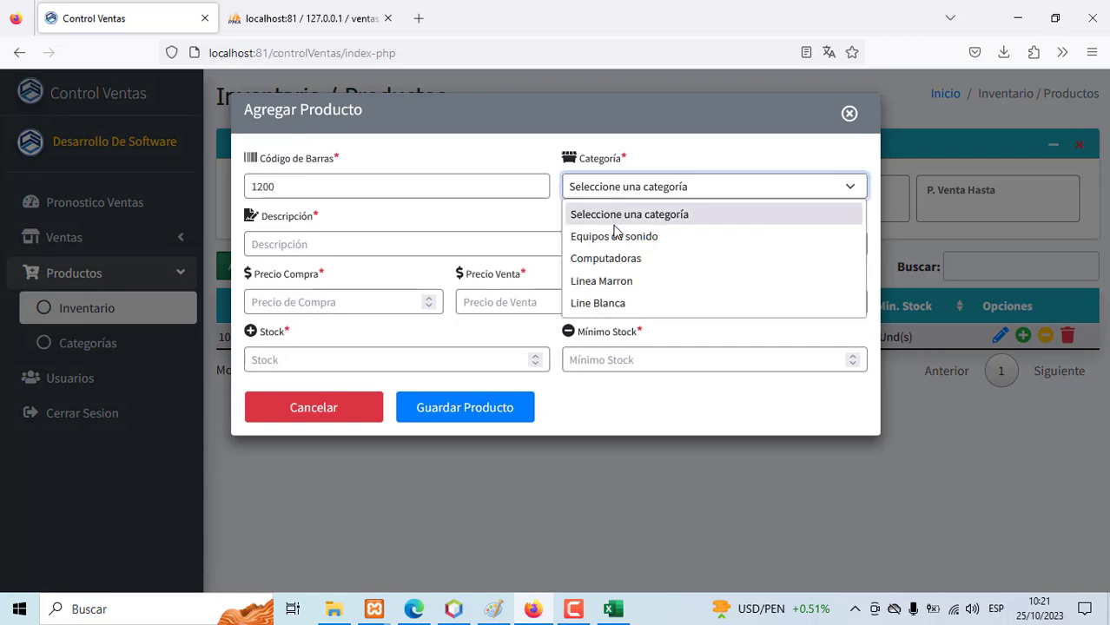
{"action": "left_click", "coordinate": [606, 259]}
{"action": "left_click", "coordinate": [295, 245]}
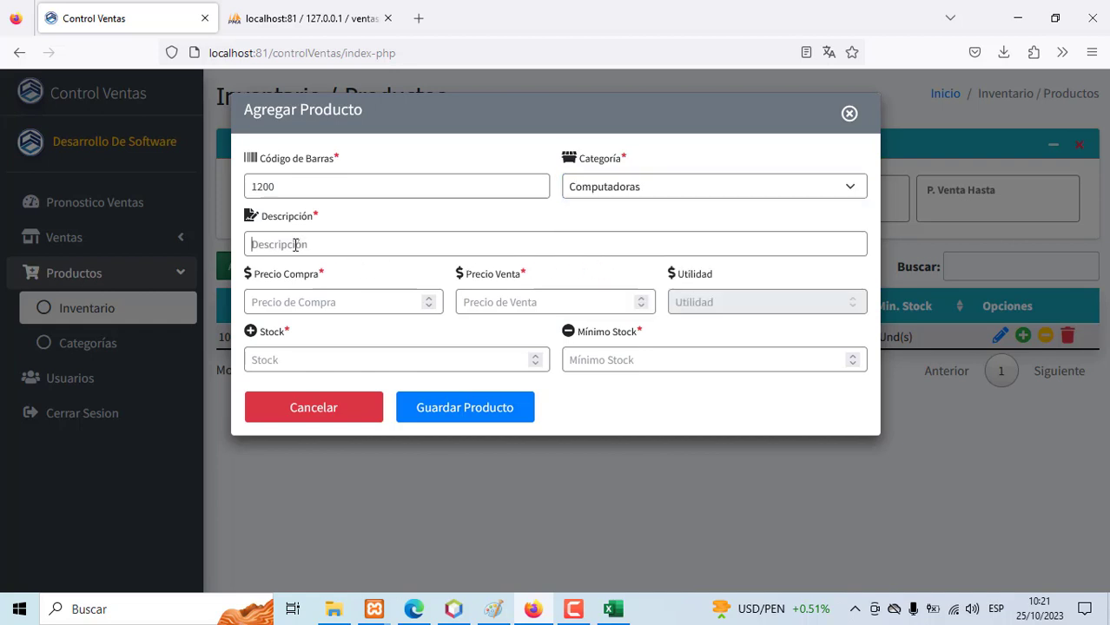
{"action": "type", "text": "Laptop Lenovo"}
Give Laptop Lenovo purchase price 1500, sale price 1700, stock 30, minimum 10, and save.
{"action": "left_click", "coordinate": [299, 305]}
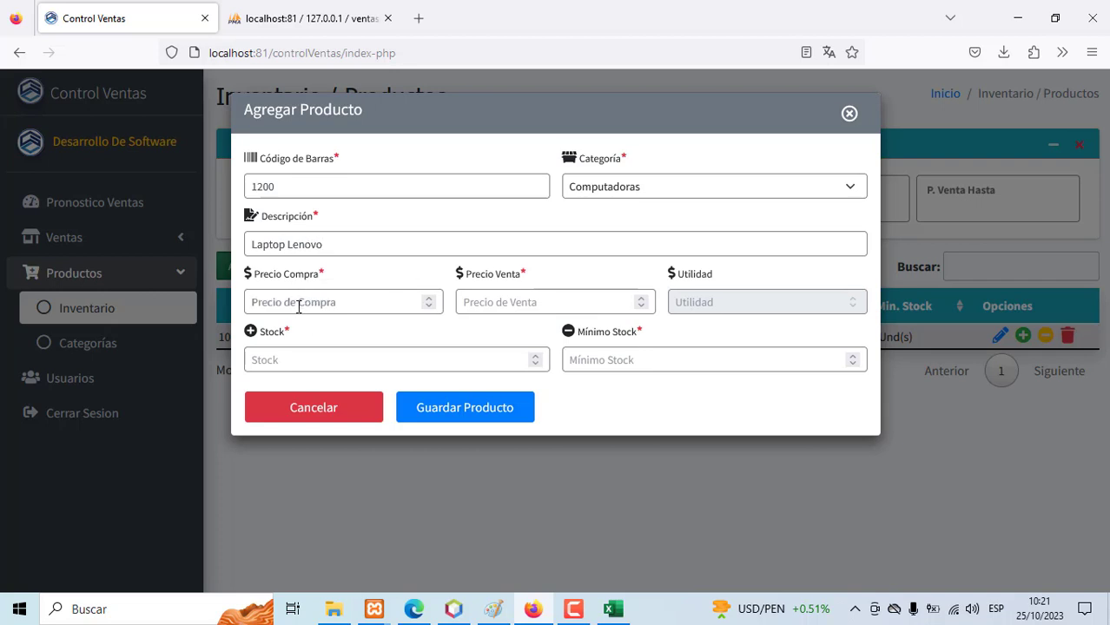
{"action": "type", "text": "1500"}
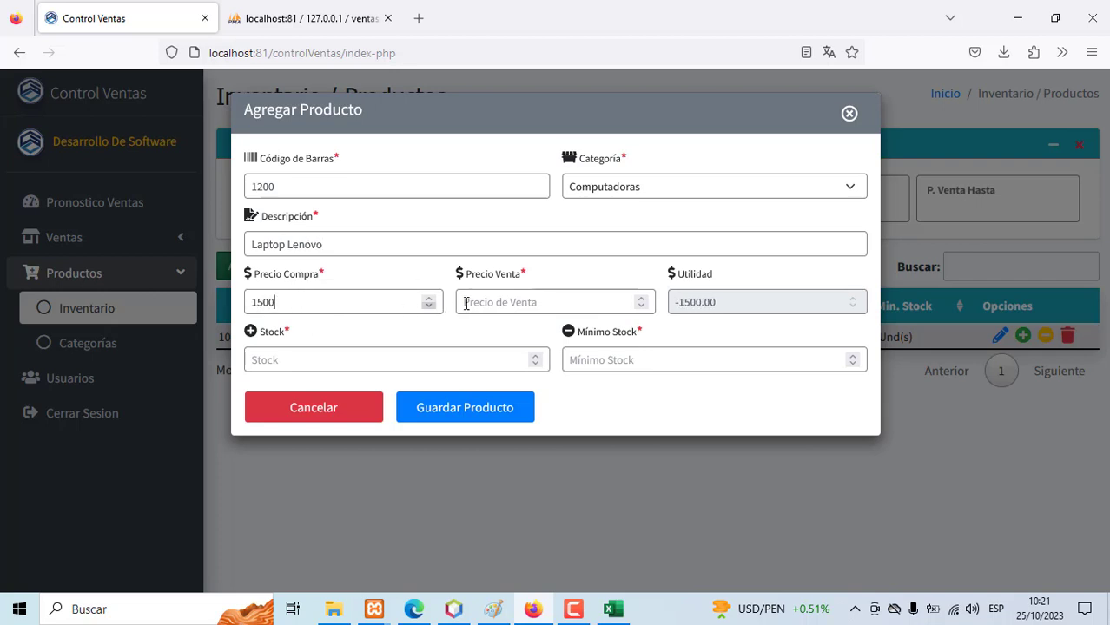
{"action": "left_click", "coordinate": [468, 302]}
{"action": "type", "text": "1700"}
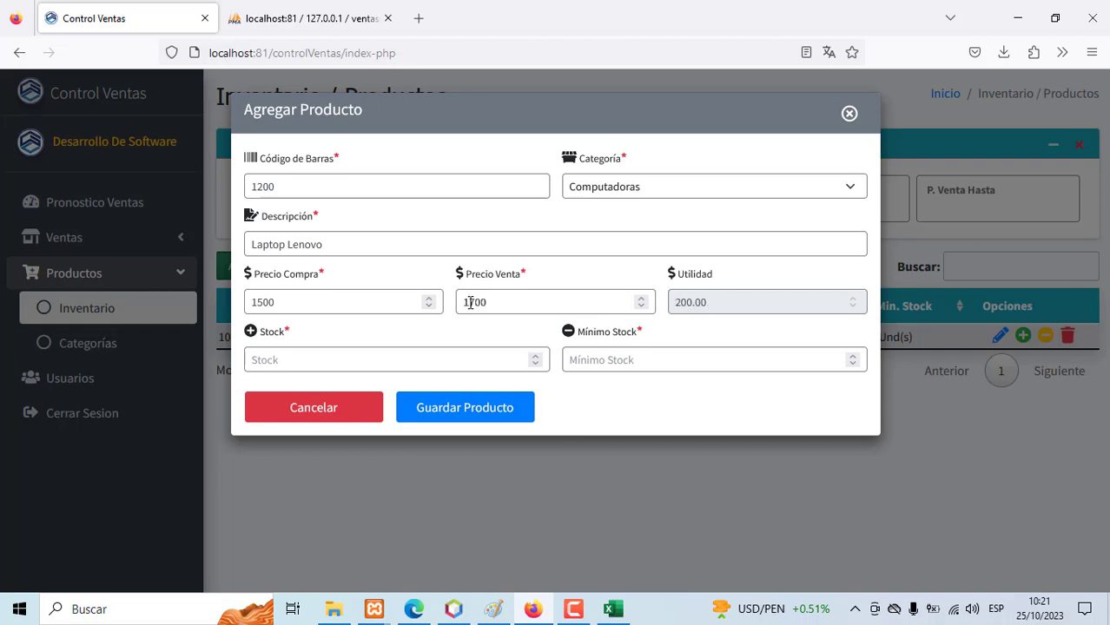
{"action": "type", "text": "30"}
{"action": "left_click", "coordinate": [579, 363]}
{"action": "type", "text": "10"}
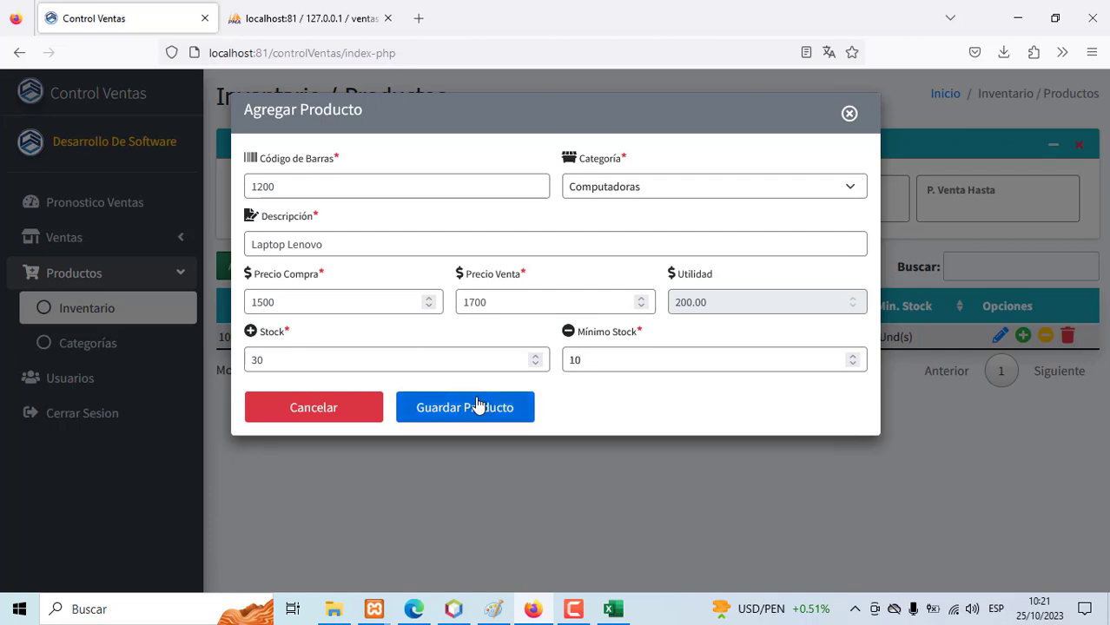
{"action": "left_click", "coordinate": [466, 410]}
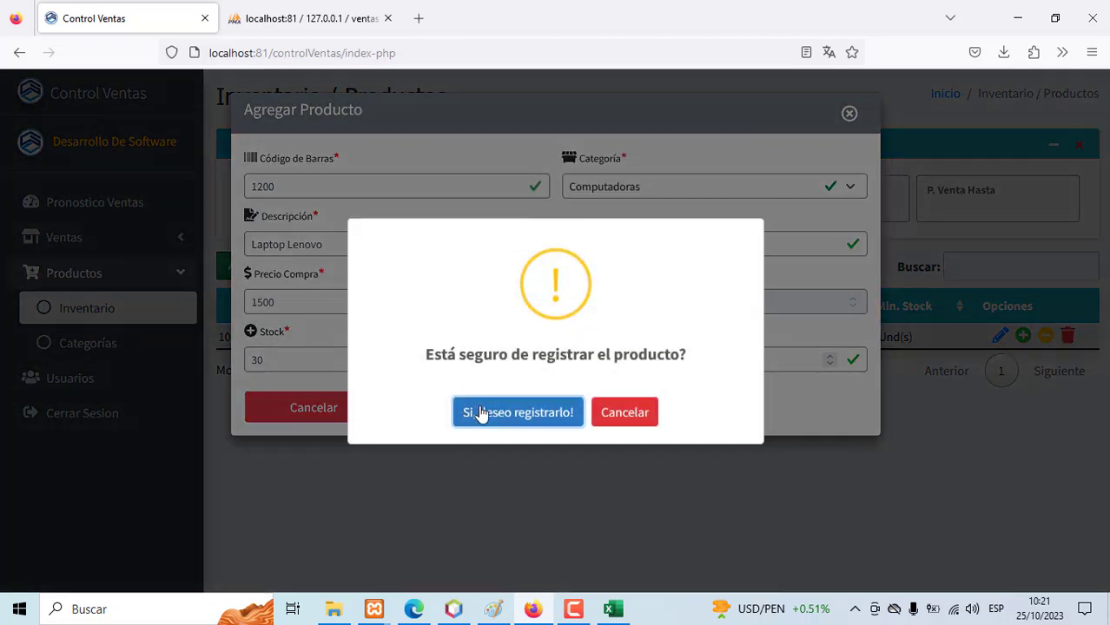
{"action": "left_click", "coordinate": [479, 410]}
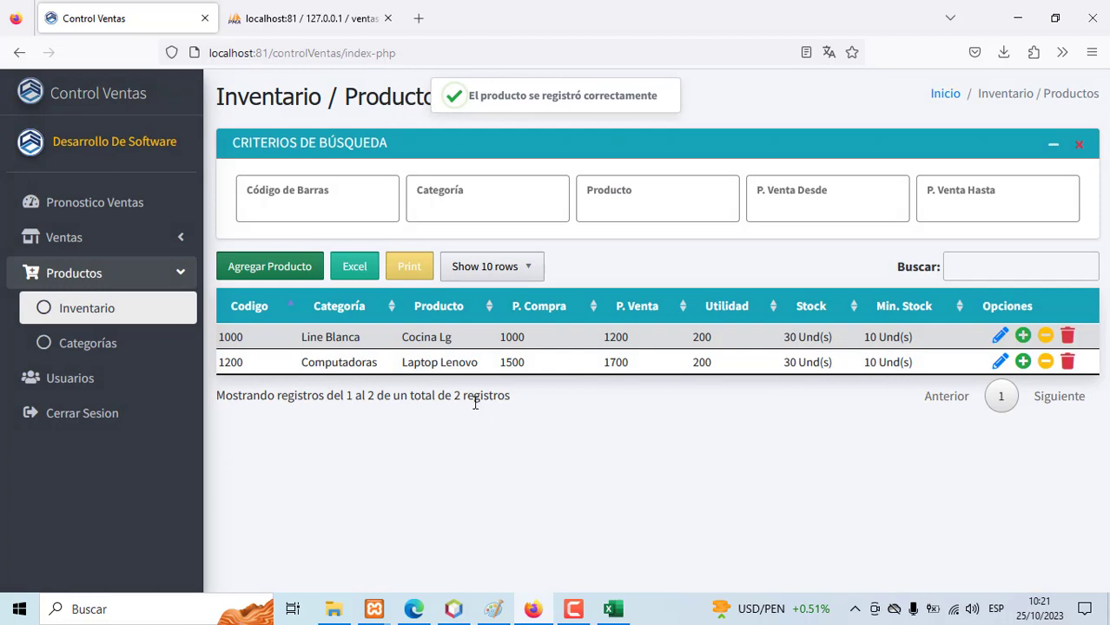
Start a new product: code 1300, category Line Blanca, description Refrigeradora Lg.
{"action": "left_click", "coordinate": [87, 314]}
{"action": "left_click", "coordinate": [258, 276]}
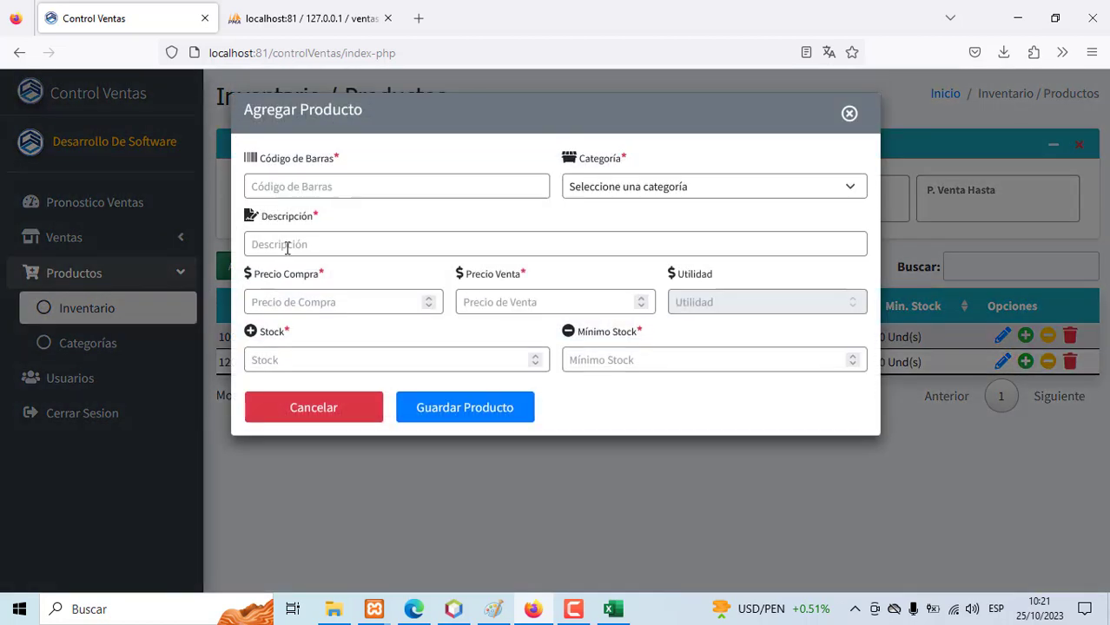
{"action": "type", "text": "13"}
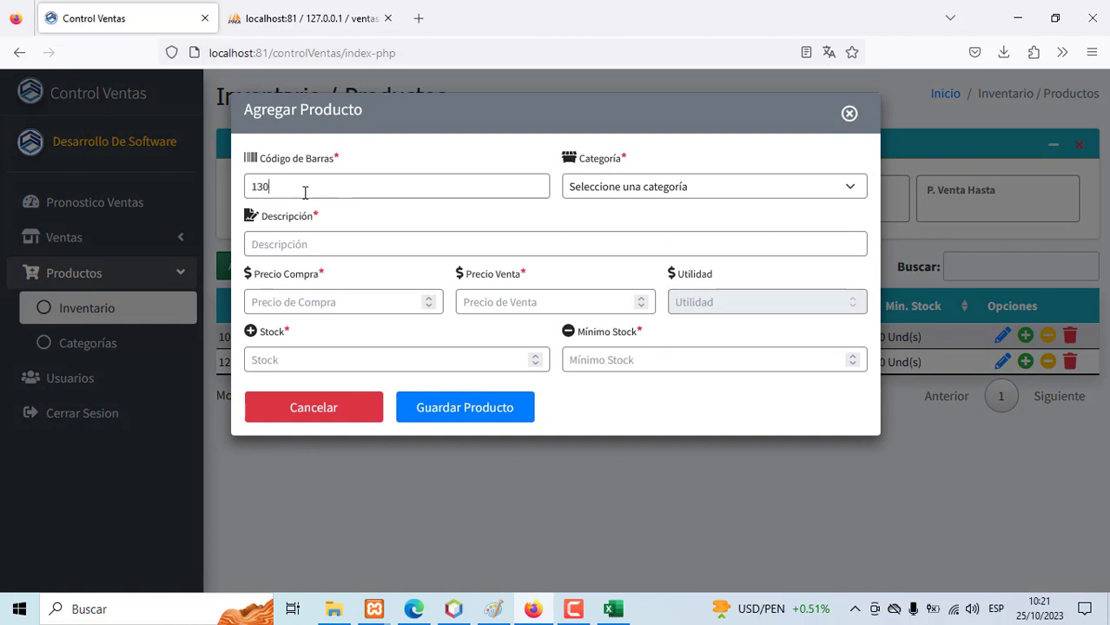
{"action": "type", "text": "0"}
{"action": "left_click", "coordinate": [581, 190]}
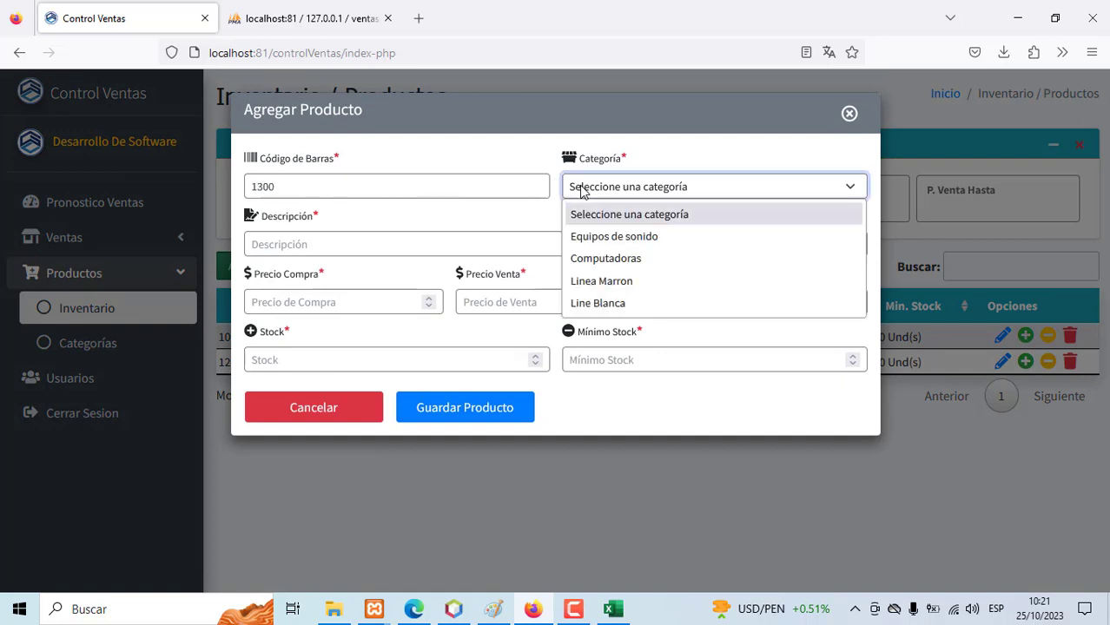
{"action": "left_click", "coordinate": [599, 304]}
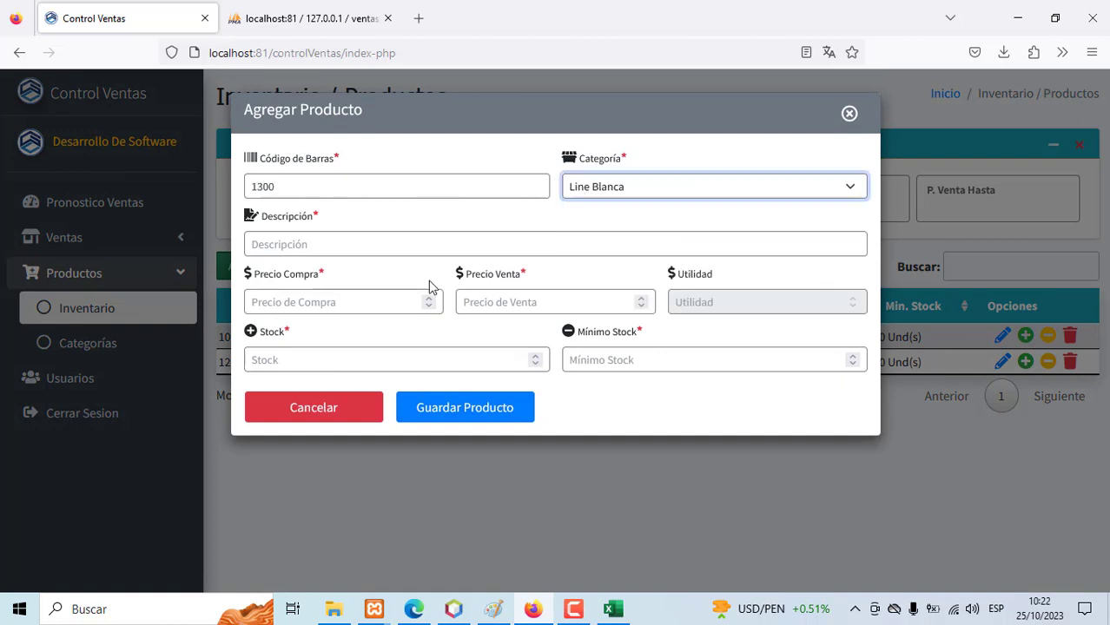
{"action": "left_click", "coordinate": [300, 246]}
{"action": "type", "text": "Refrigreadora"}
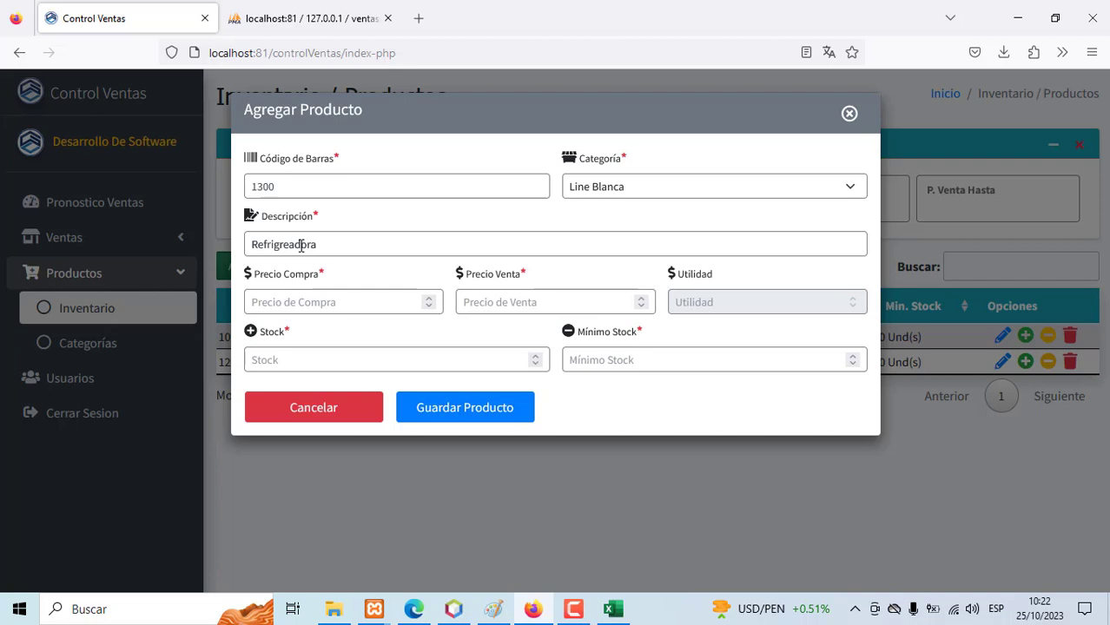
{"action": "type", "text": " Lg"}
{"action": "left_click", "coordinate": [289, 246]}
{"action": "key", "text": "BackSpace"}
{"action": "key", "text": "BackSpace"}
{"action": "type", "text": "e"}
{"action": "type", "text": "r"}
Give Refrigeradora Lg purchase price 800, sale price 900, stock 50, minimum 10, and save.
{"action": "left_click", "coordinate": [298, 309]}
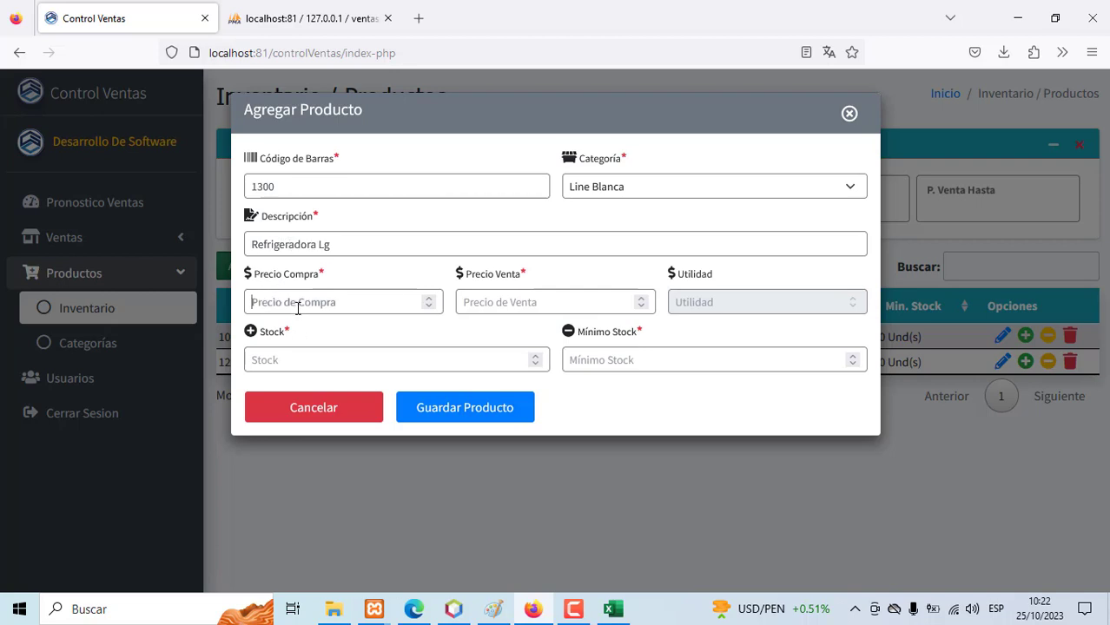
{"action": "type", "text": "800"}
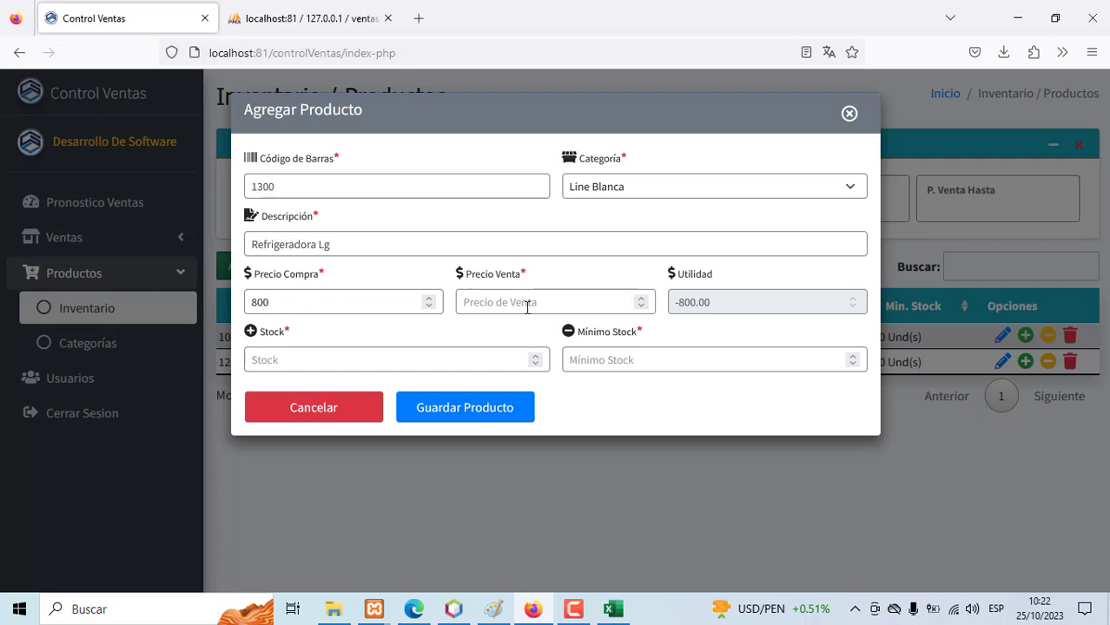
{"action": "left_click", "coordinate": [521, 302]}
{"action": "type", "text": "9"}
{"action": "type", "text": "00"}
{"action": "left_click", "coordinate": [404, 356]}
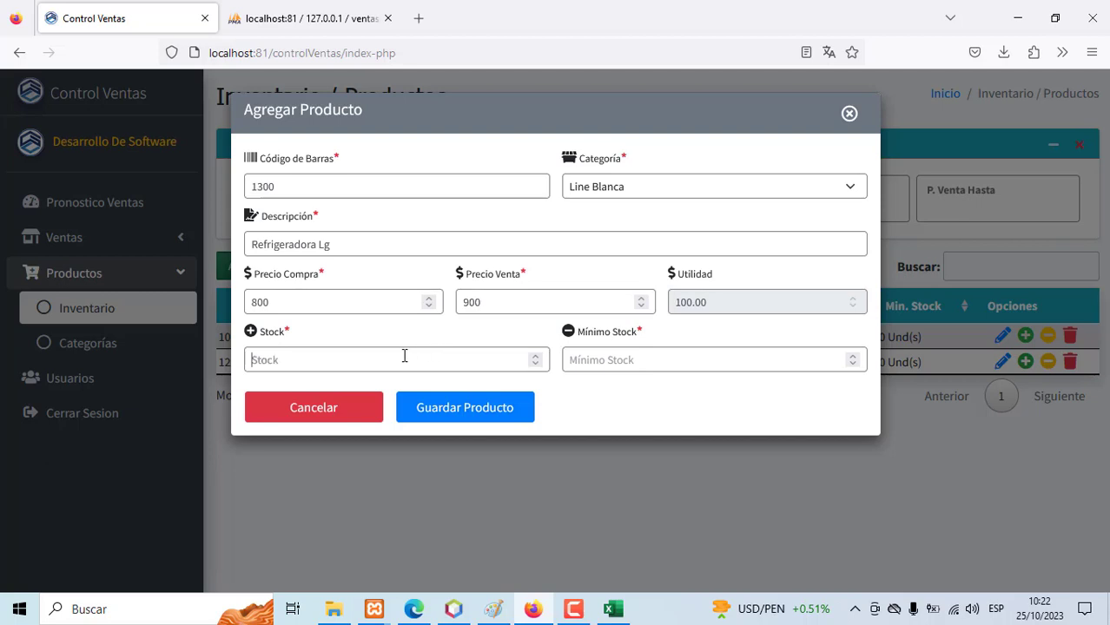
{"action": "type", "text": "50"}
{"action": "left_click", "coordinate": [624, 354]}
{"action": "type", "text": "10"}
{"action": "left_click", "coordinate": [470, 407]}
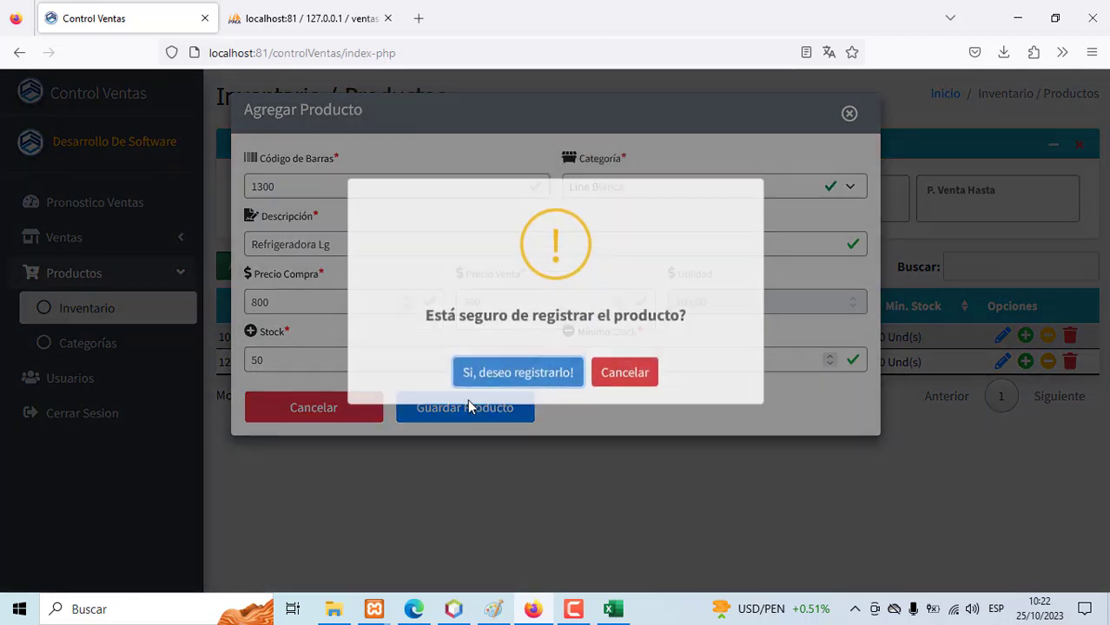
{"action": "left_click", "coordinate": [495, 411]}
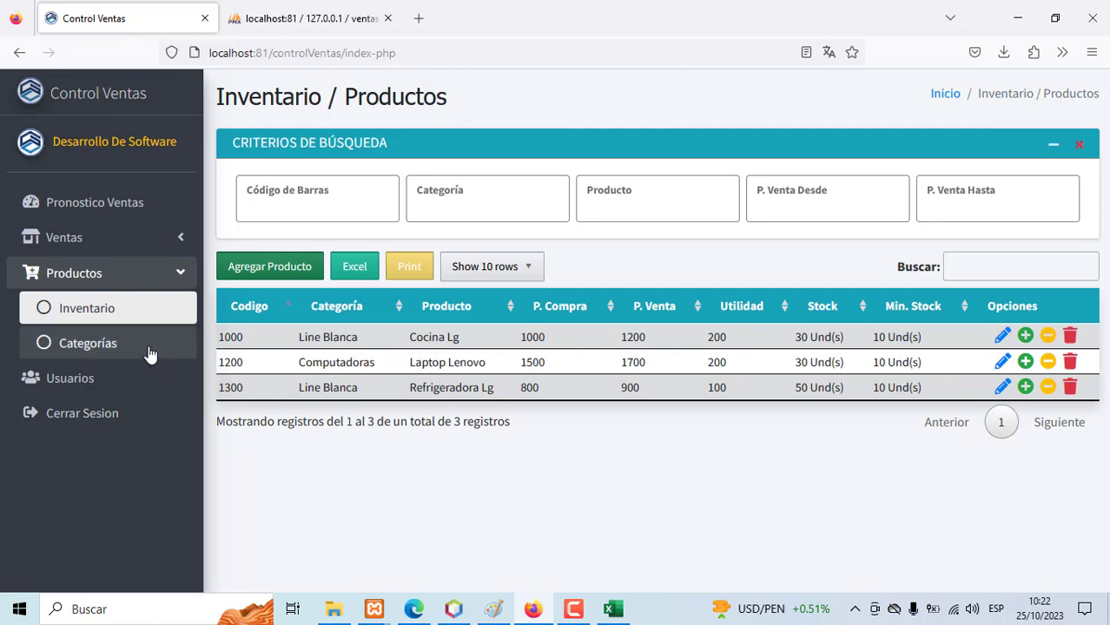
Start a new product: code 1400, category Computadoras, description Laptop php.
{"action": "left_click", "coordinate": [257, 273]}
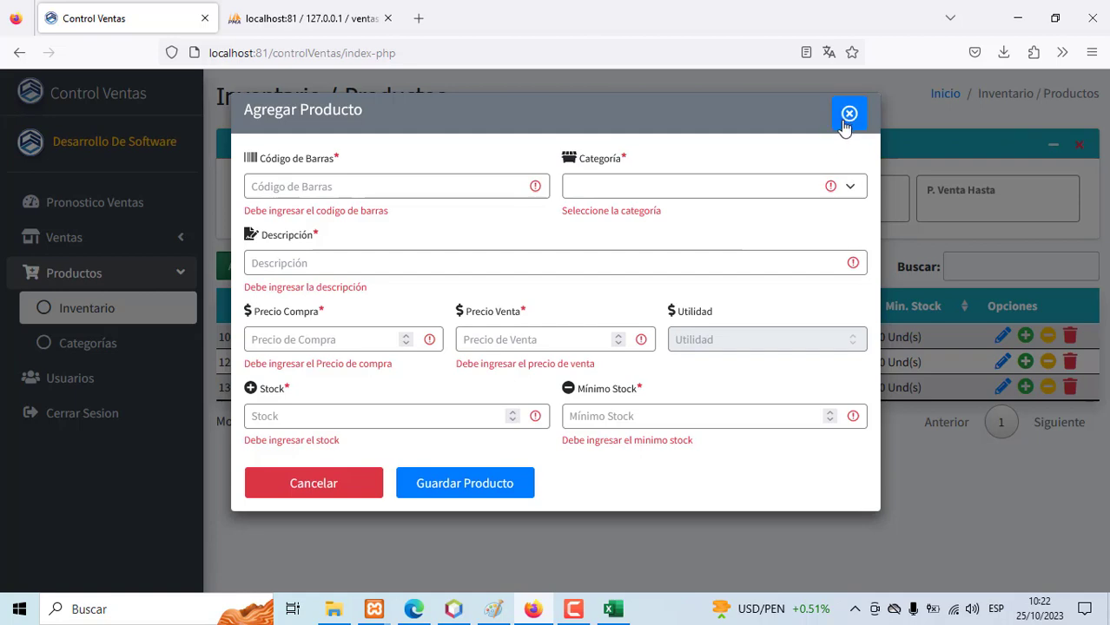
{"action": "left_click", "coordinate": [849, 114]}
{"action": "left_click", "coordinate": [110, 320]}
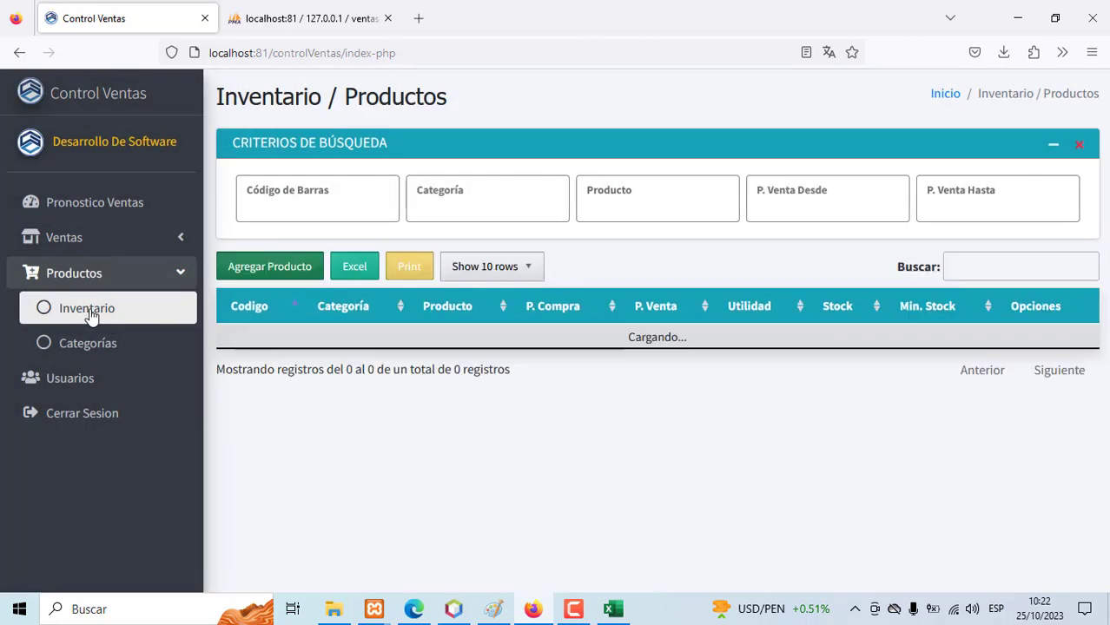
{"action": "left_click", "coordinate": [258, 271]}
{"action": "left_click", "coordinate": [305, 188]}
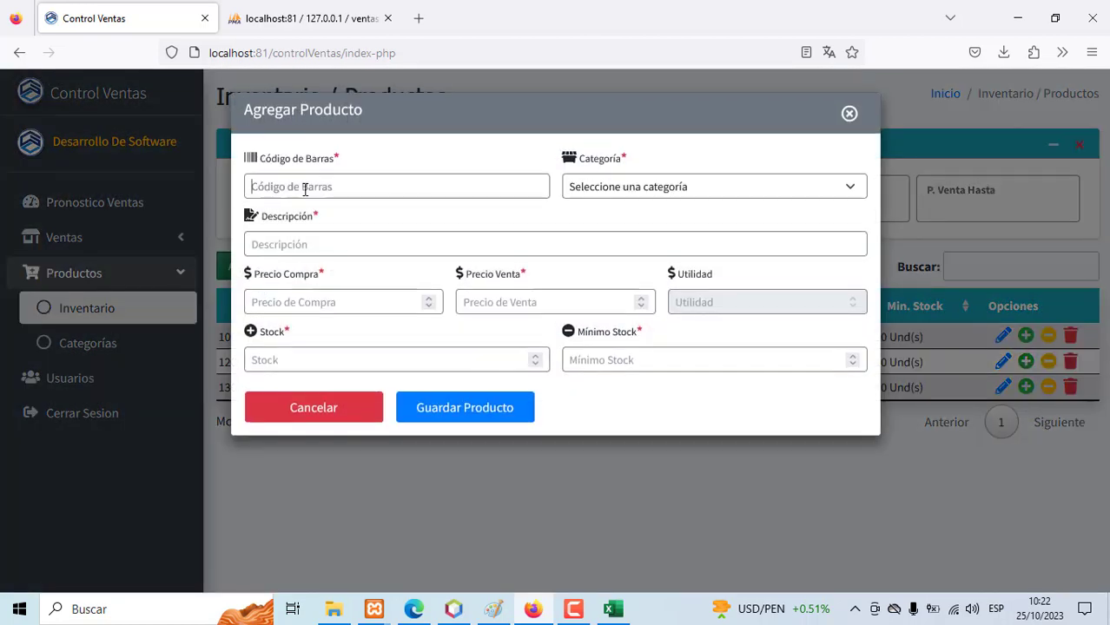
{"action": "type", "text": "1400"}
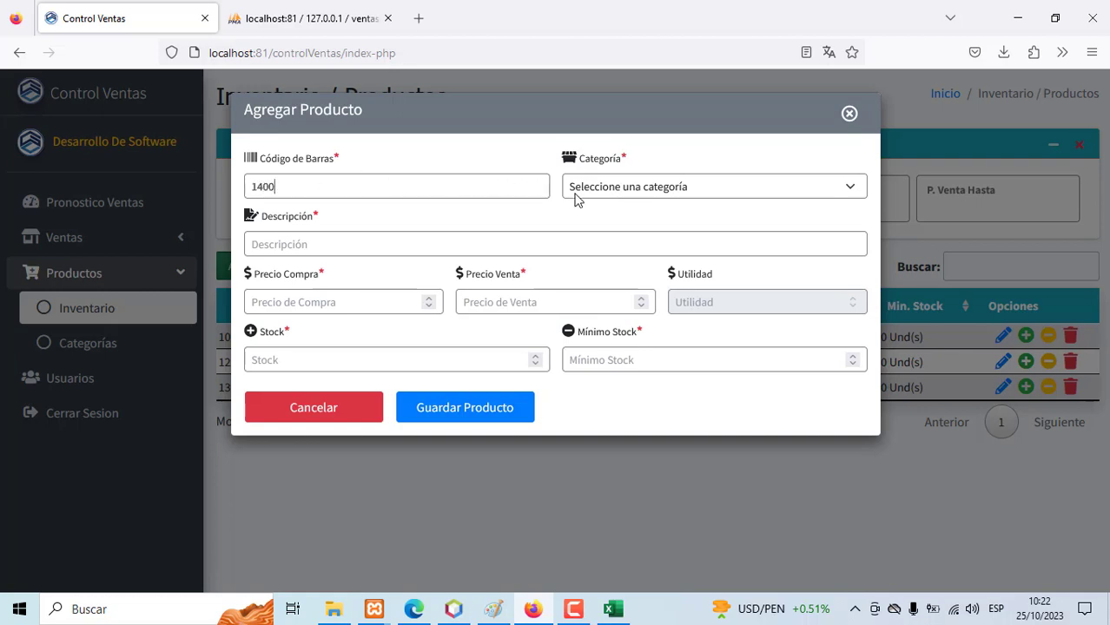
{"action": "left_click", "coordinate": [575, 194]}
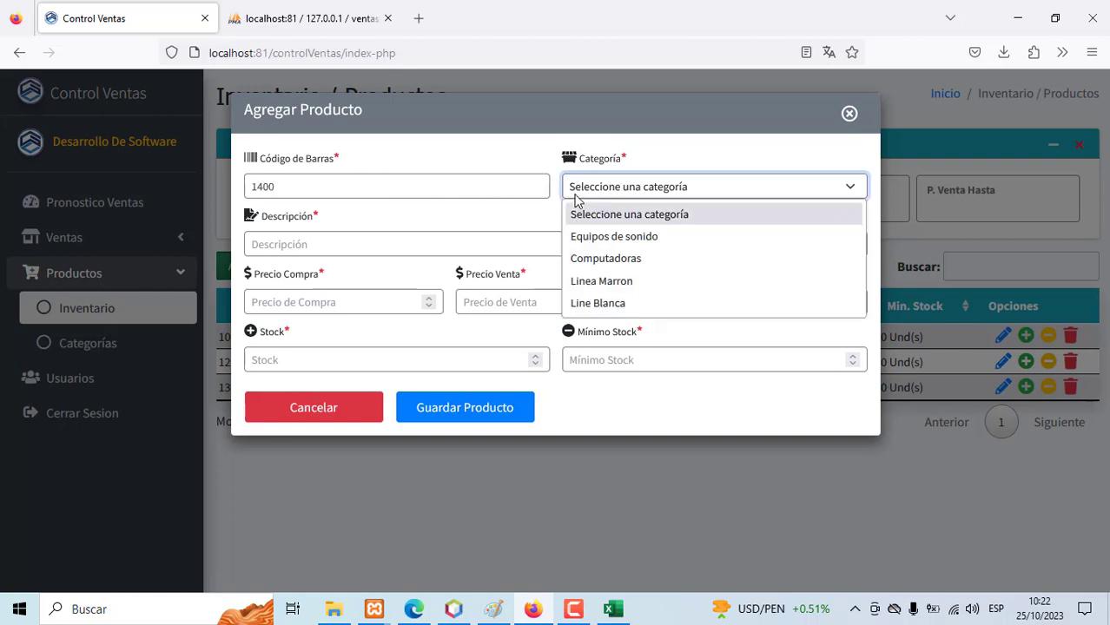
{"action": "left_click", "coordinate": [575, 261]}
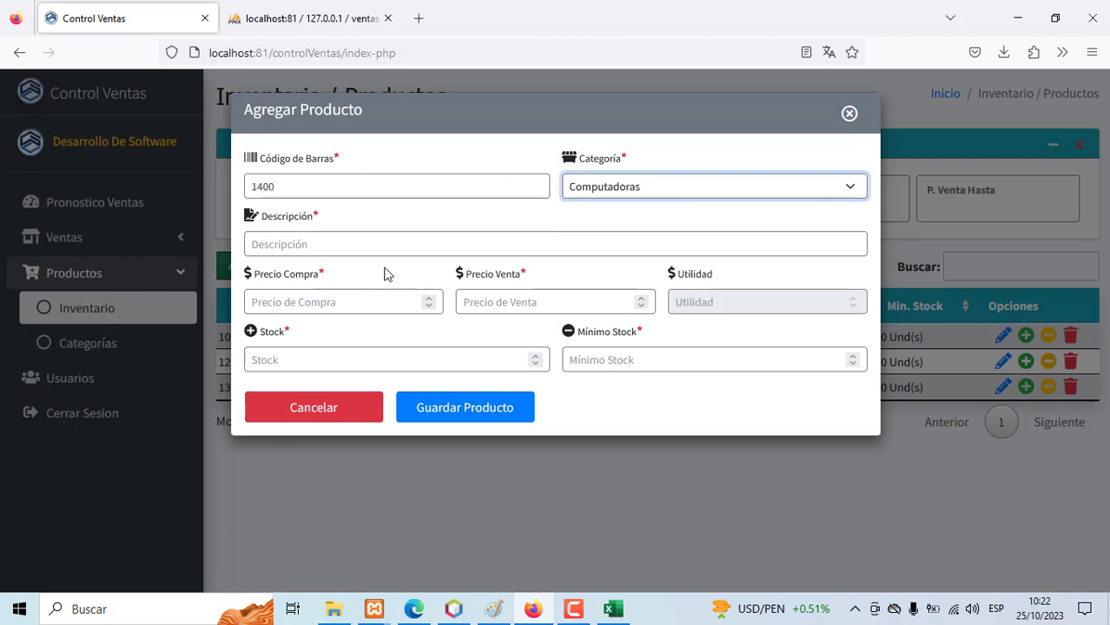
{"action": "left_click", "coordinate": [286, 250]}
{"action": "type", "text": "Lap"}
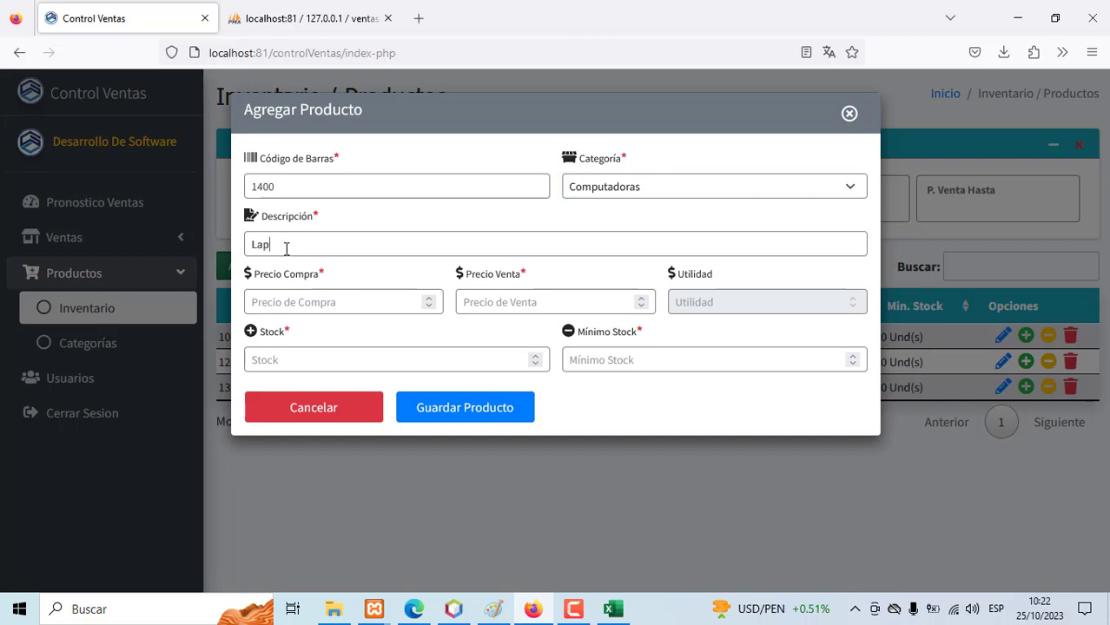
{"action": "type", "text": "top php"}
Give Laptop php purchase price 1500, sale price 1600, stock 40, minimum 10, and save.
{"action": "left_click", "coordinate": [347, 298]}
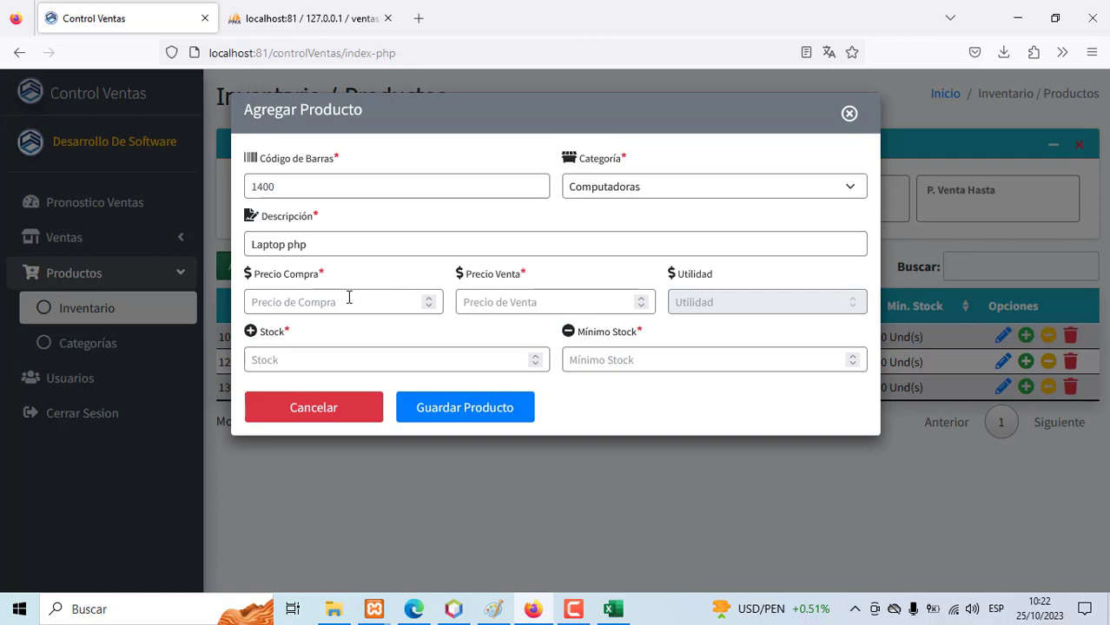
{"action": "type", "text": "15"}
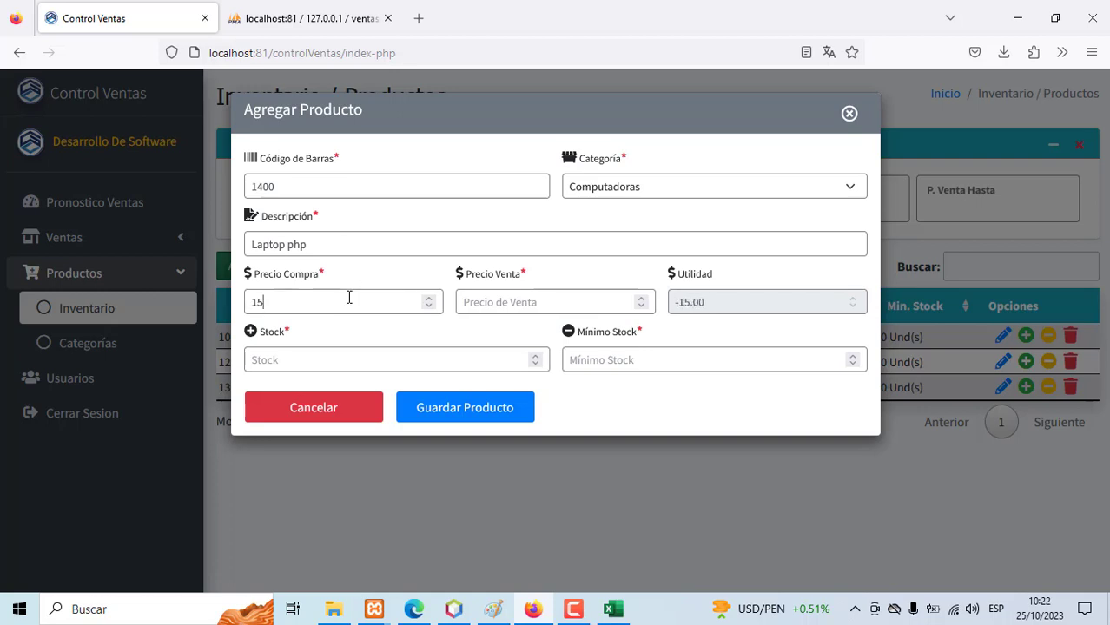
{"action": "type", "text": "00"}
{"action": "left_click", "coordinate": [478, 307]}
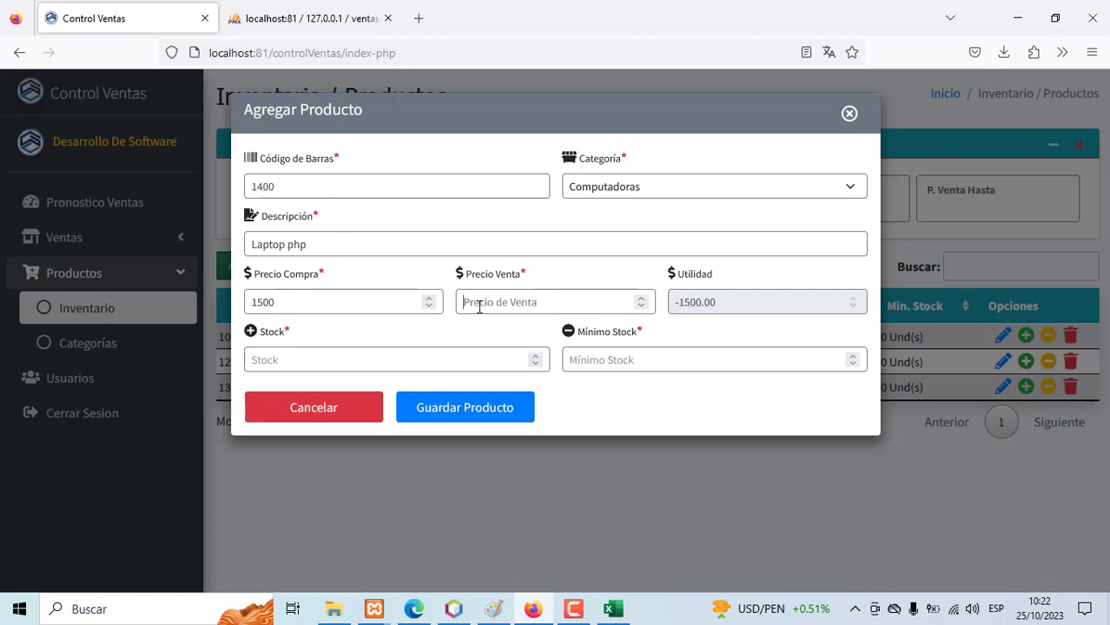
{"action": "type", "text": "1600"}
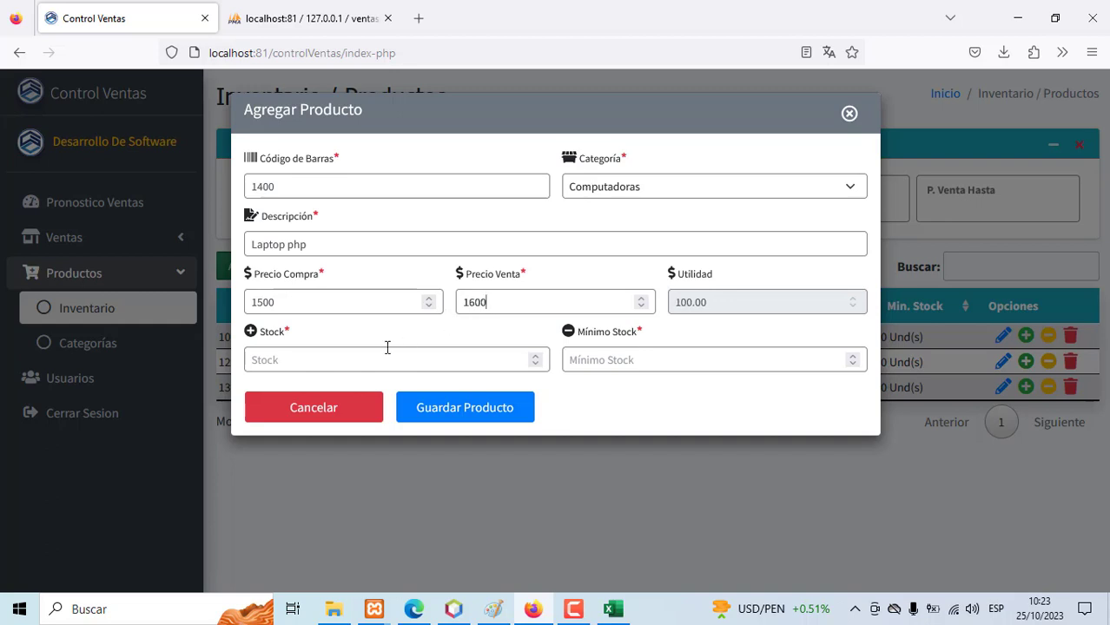
{"action": "left_click", "coordinate": [387, 349]}
{"action": "type", "text": "40"}
{"action": "left_click", "coordinate": [568, 357]}
{"action": "type", "text": "10"}
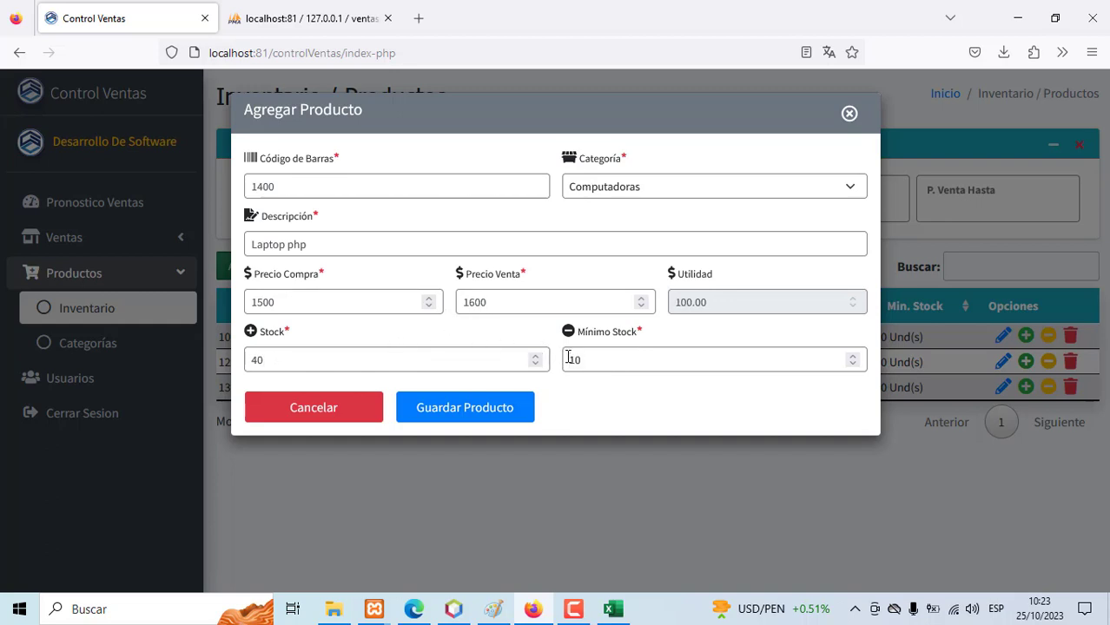
{"action": "left_click", "coordinate": [486, 408]}
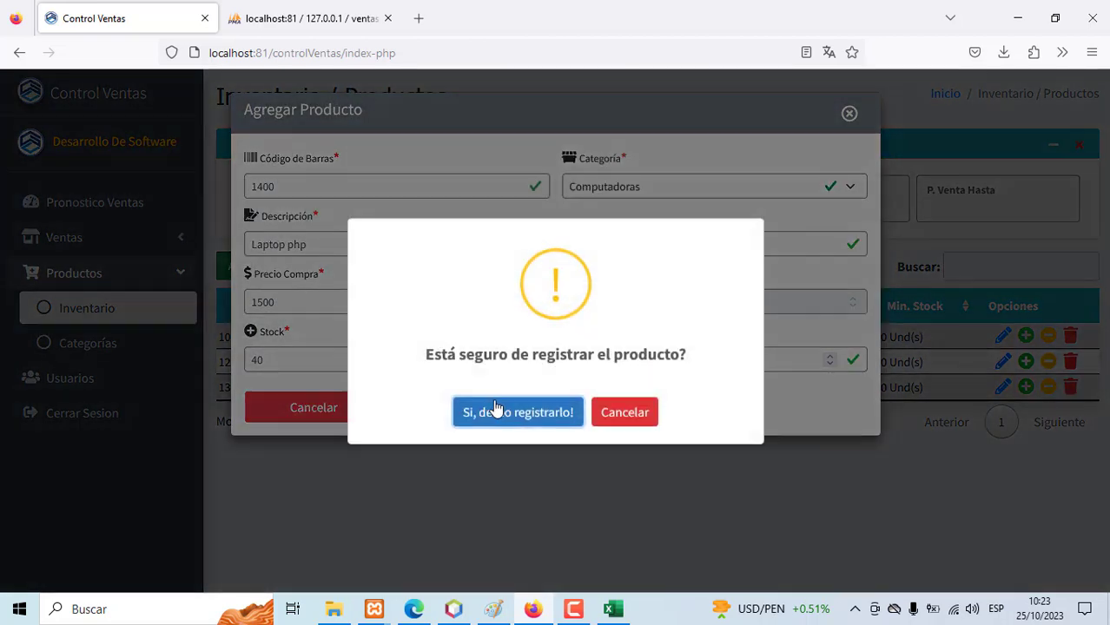
{"action": "left_click", "coordinate": [495, 408]}
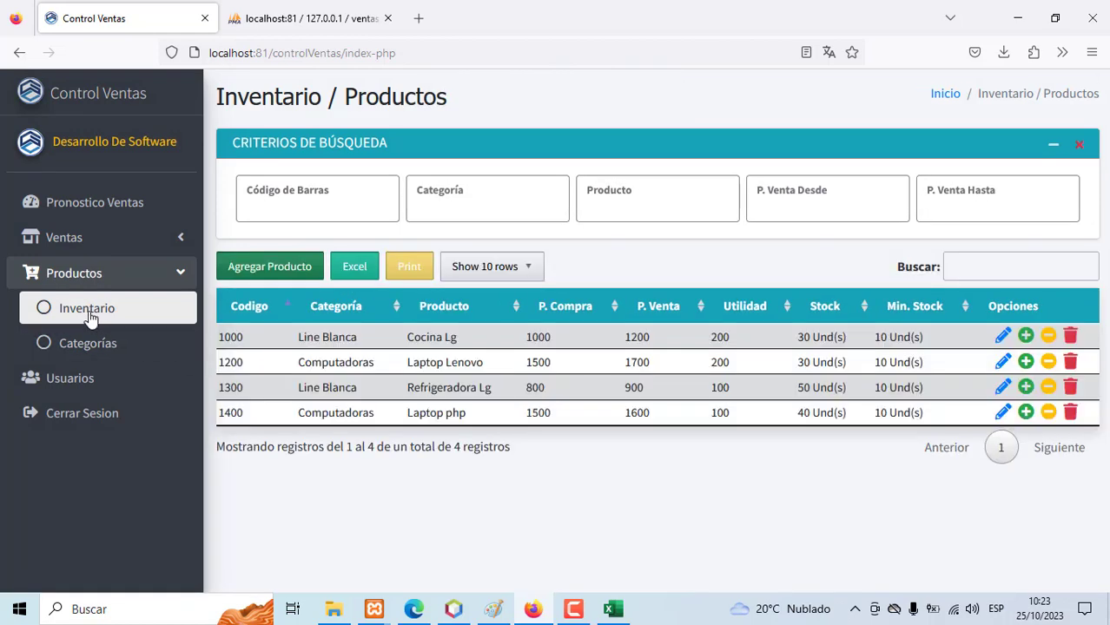
Start a new product with code 1500, category Line Blanca and description Codina philips.
{"action": "left_click", "coordinate": [251, 275]}
{"action": "left_click", "coordinate": [296, 190]}
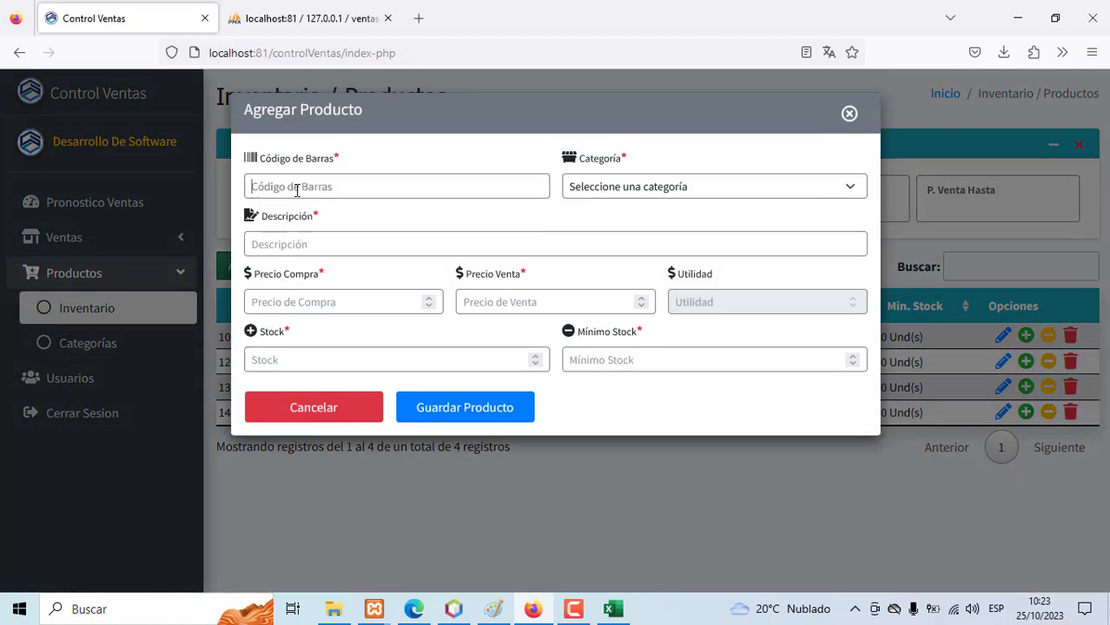
{"action": "type", "text": "1500"}
{"action": "left_click", "coordinate": [578, 188]}
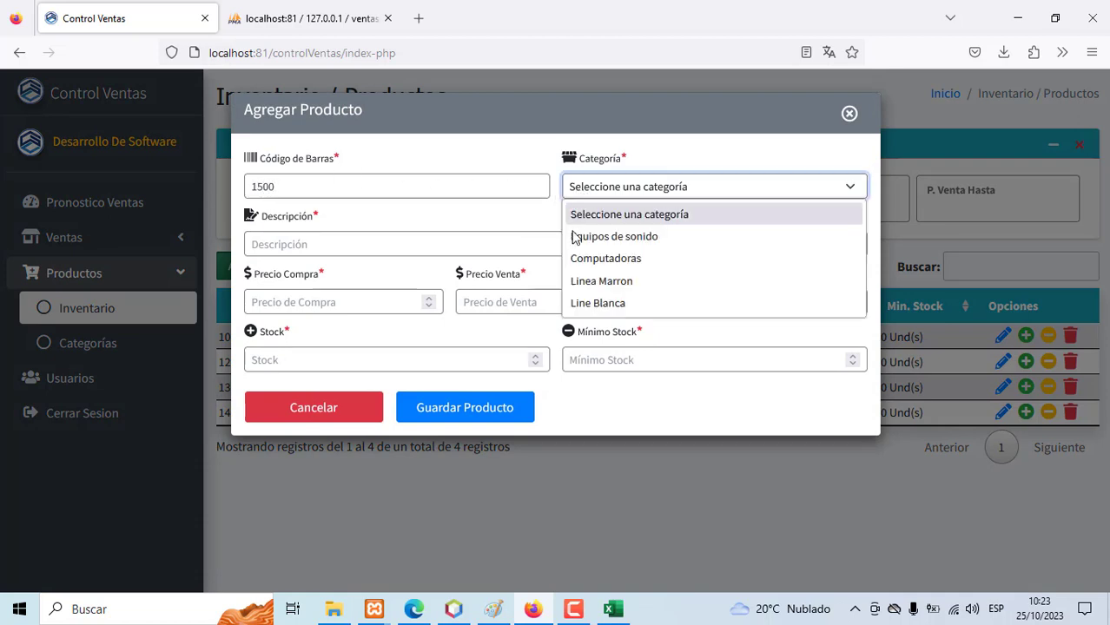
{"action": "left_click", "coordinate": [580, 303]}
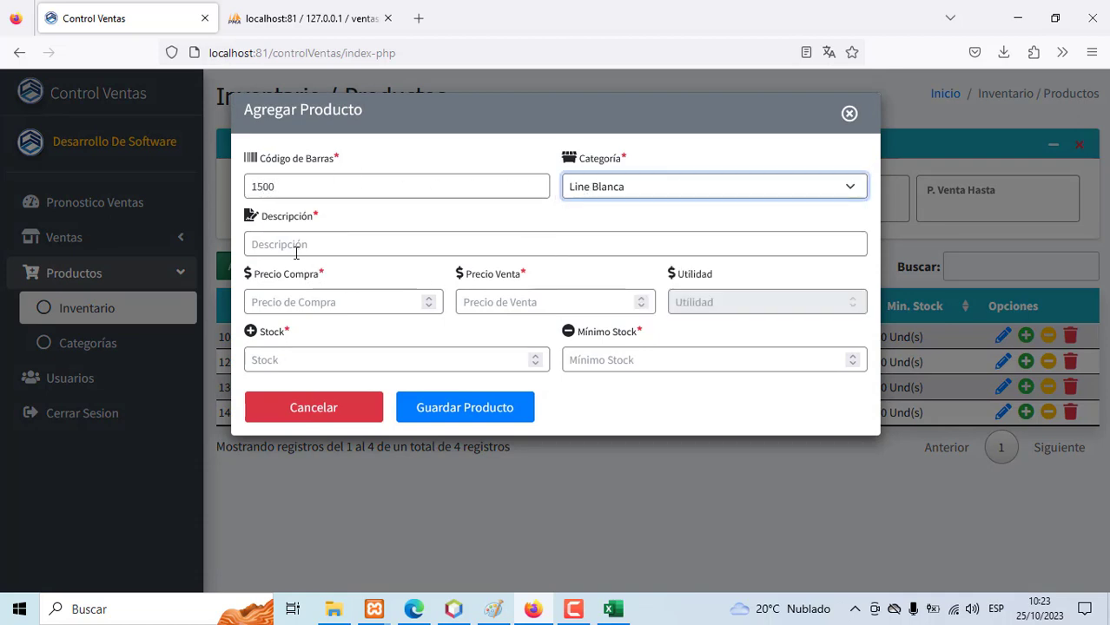
{"action": "left_click", "coordinate": [295, 249]}
{"action": "type", "text": "Codina philips"}
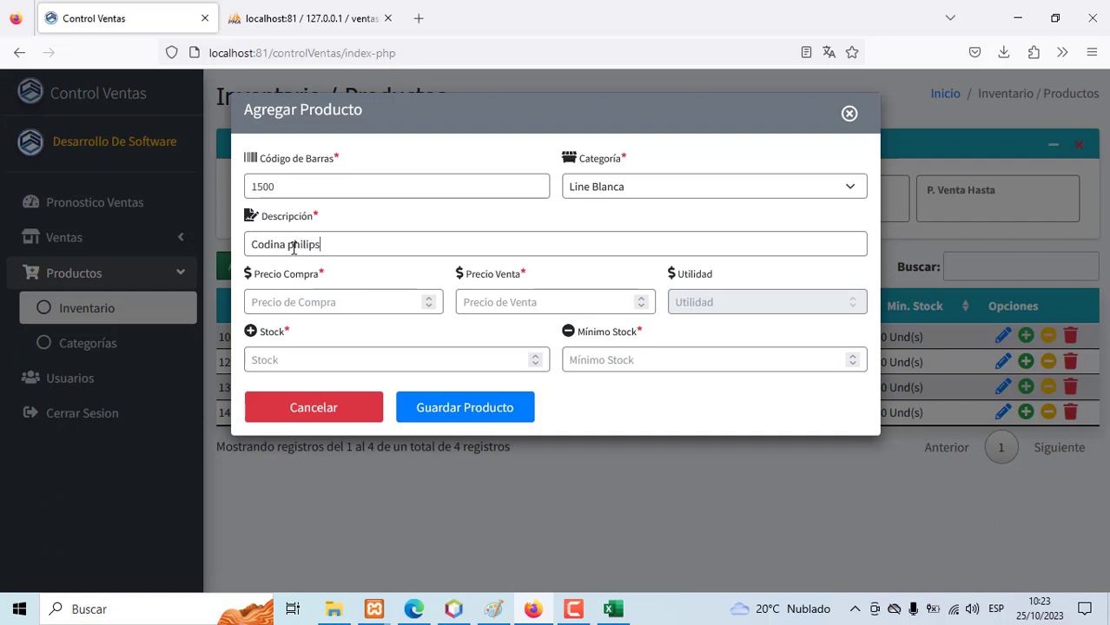
Enter purchase price 1200, sale price 1300, stock 30 and minimum 10, then save the product.
{"action": "left_click", "coordinate": [281, 294]}
{"action": "type", "text": "1"}
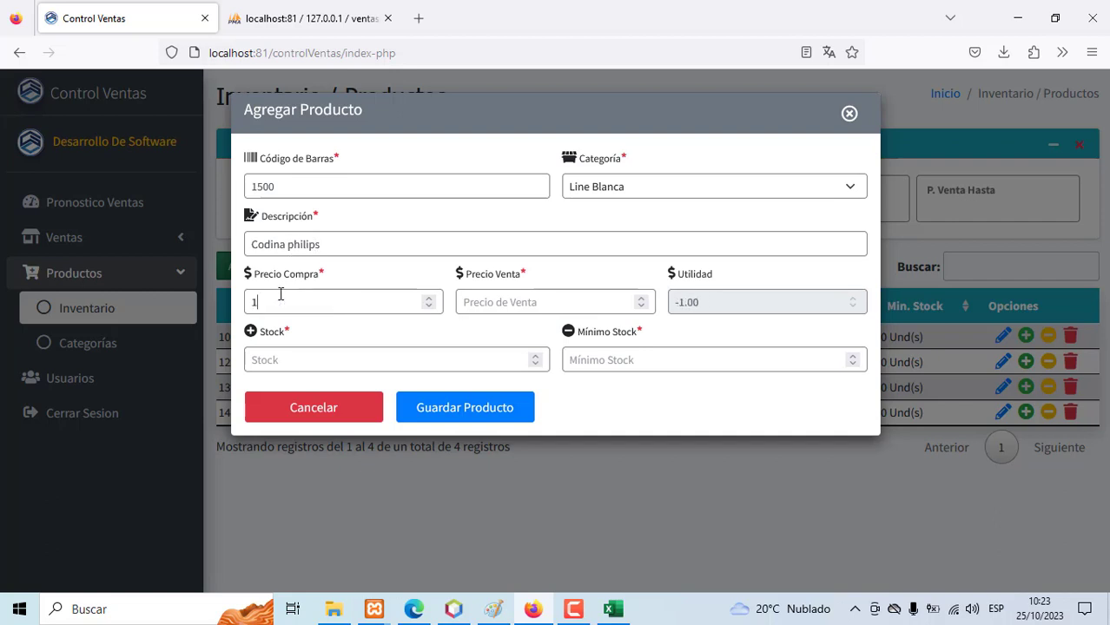
{"action": "type", "text": "200"}
{"action": "left_click", "coordinate": [504, 302]}
{"action": "type", "text": "1300"}
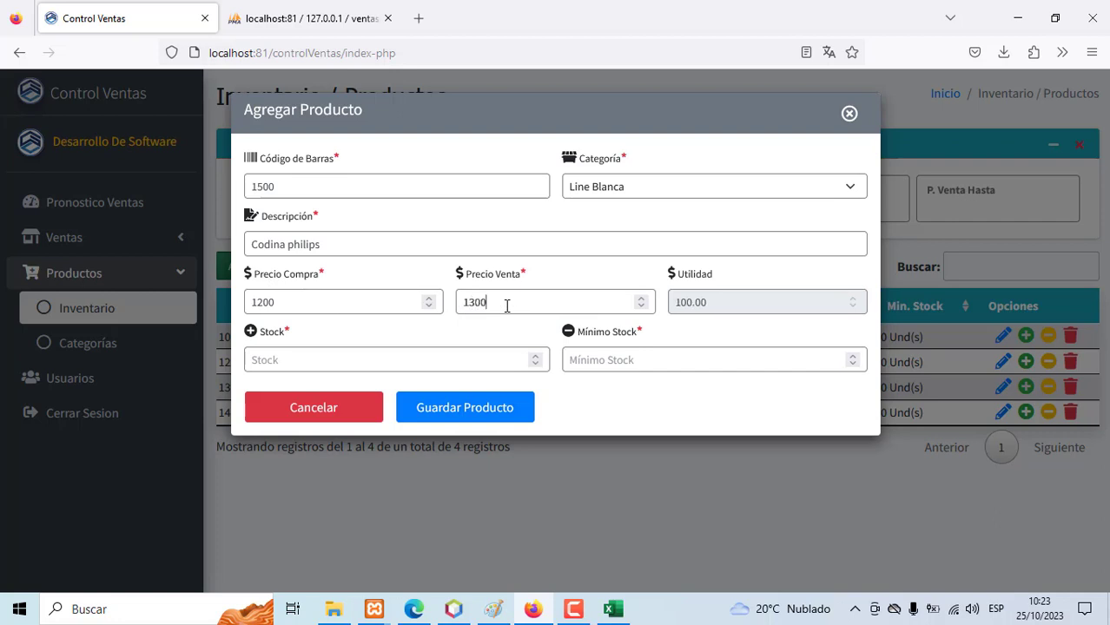
{"action": "left_click", "coordinate": [361, 370]}
{"action": "type", "text": "30"}
{"action": "left_click", "coordinate": [592, 362]}
{"action": "type", "text": "10"}
{"action": "left_click", "coordinate": [519, 412]}
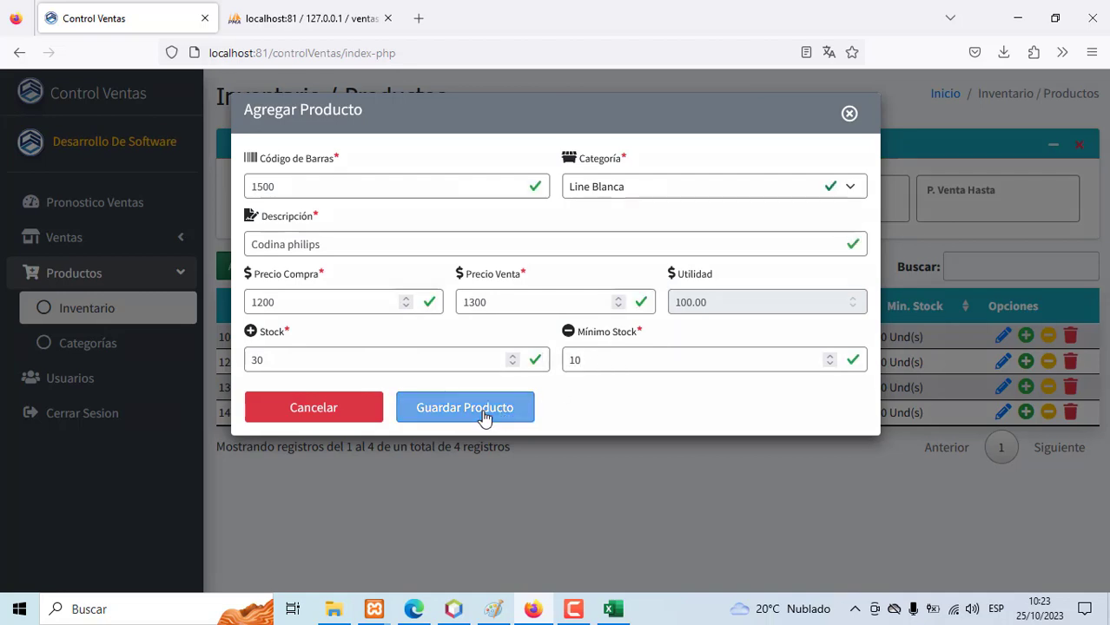
{"action": "left_click", "coordinate": [514, 413]}
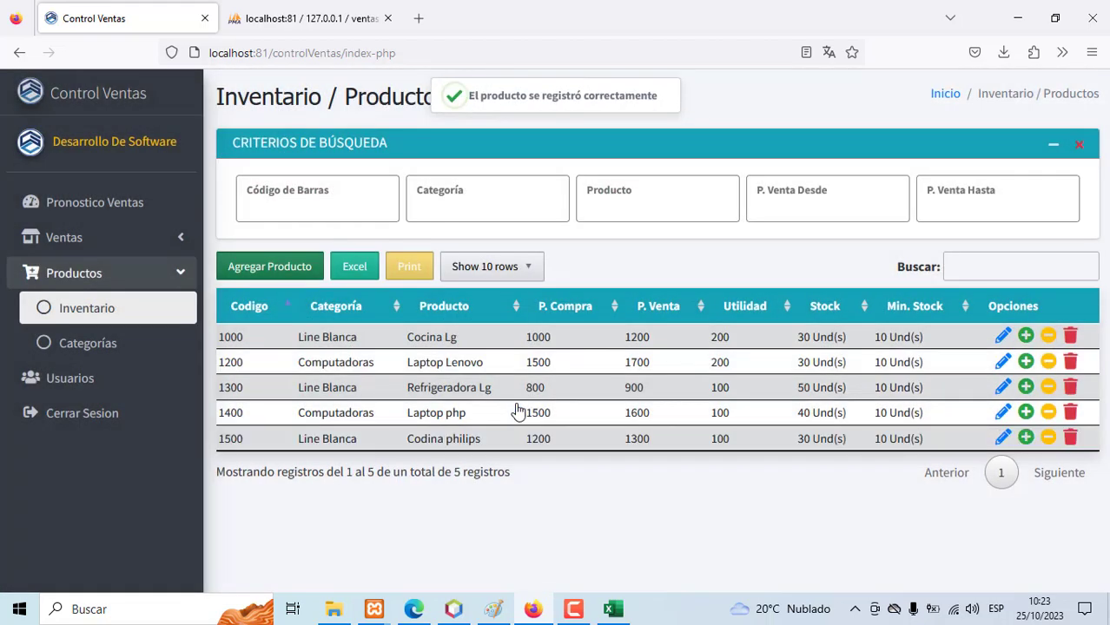
Replace Cocina Lg's stock of 30 with 50 in its edit form and save.
{"action": "left_click", "coordinate": [104, 314]}
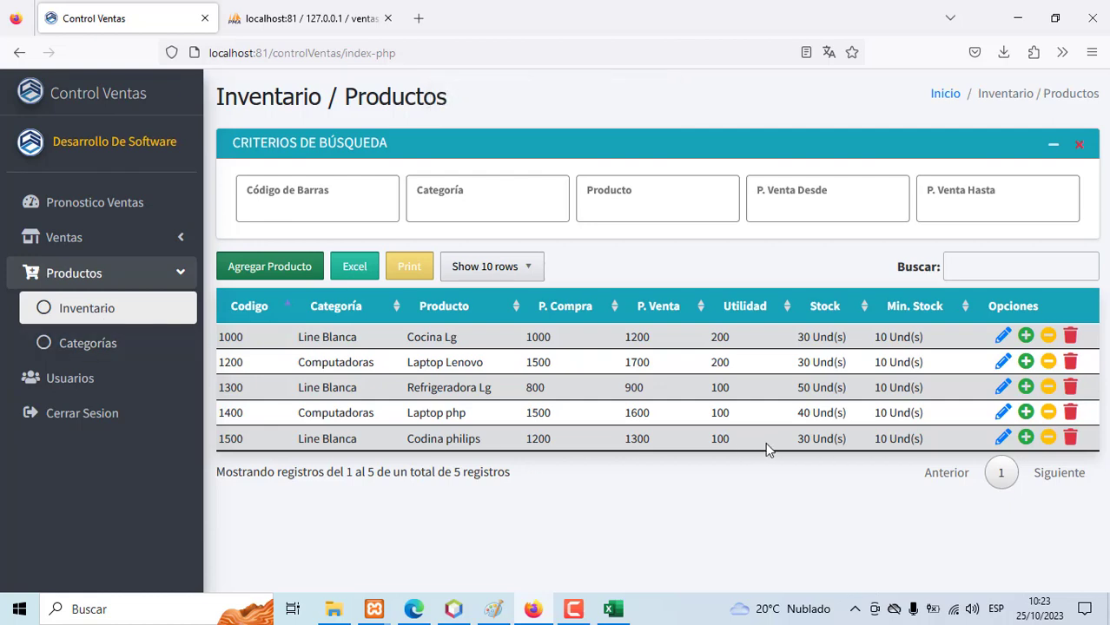
{"action": "left_click", "coordinate": [1004, 343]}
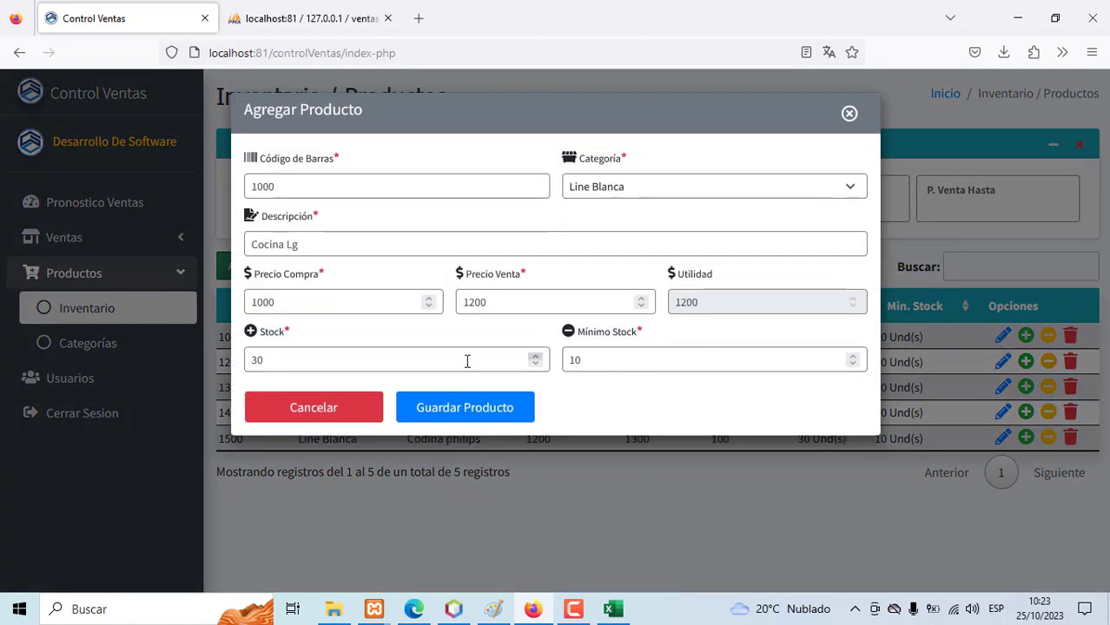
{"action": "left_click", "coordinate": [312, 368]}
{"action": "key", "text": "BackSpace"}
{"action": "key", "text": "BackSpace"}
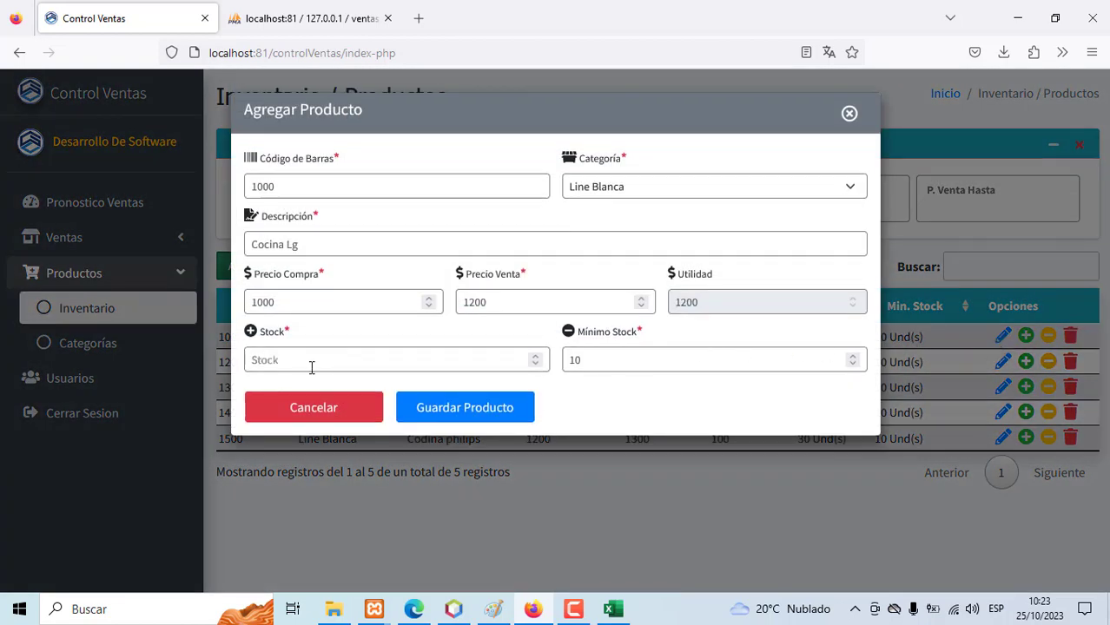
{"action": "type", "text": "50"}
{"action": "left_click", "coordinate": [446, 413]}
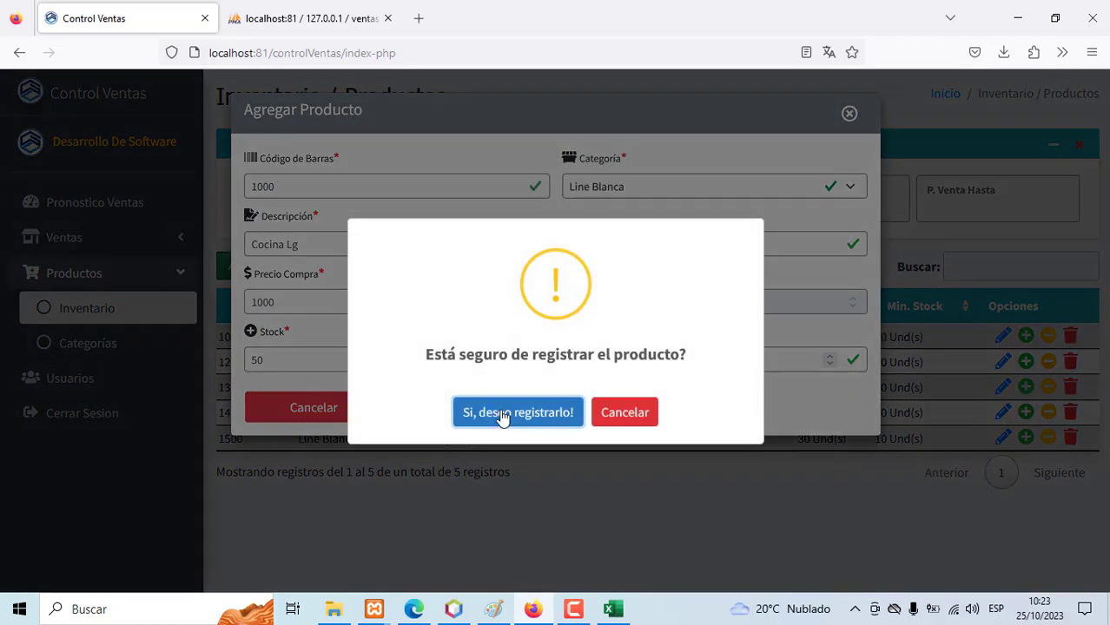
{"action": "left_click", "coordinate": [503, 415]}
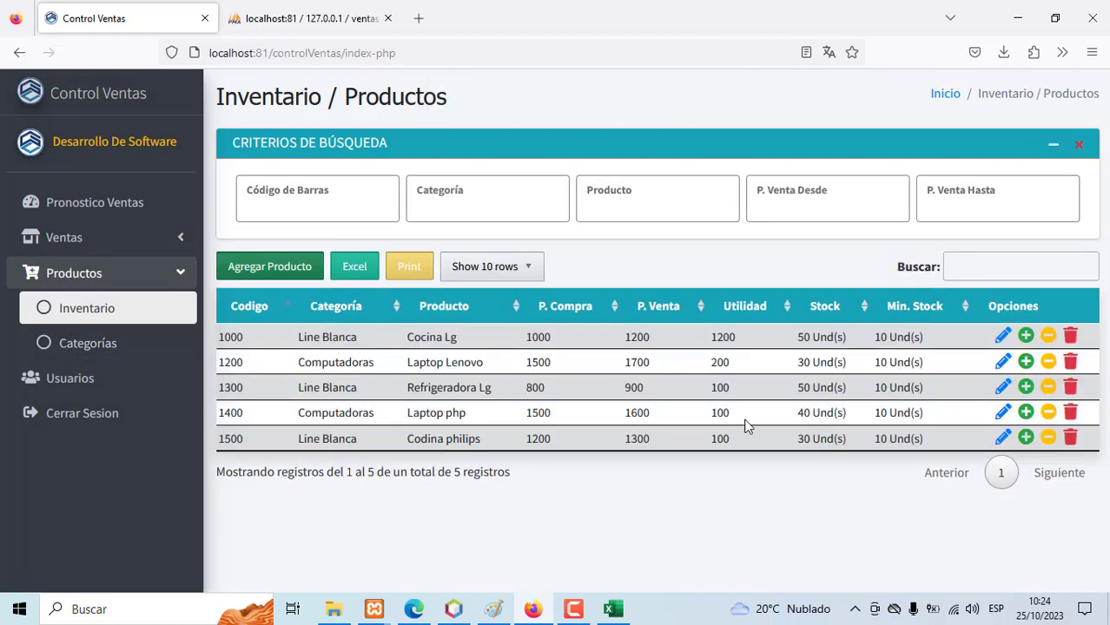
Set Refrigeradora Lg's sale price to 950 with minimum stock 15 and save.
{"action": "left_click", "coordinate": [1001, 390]}
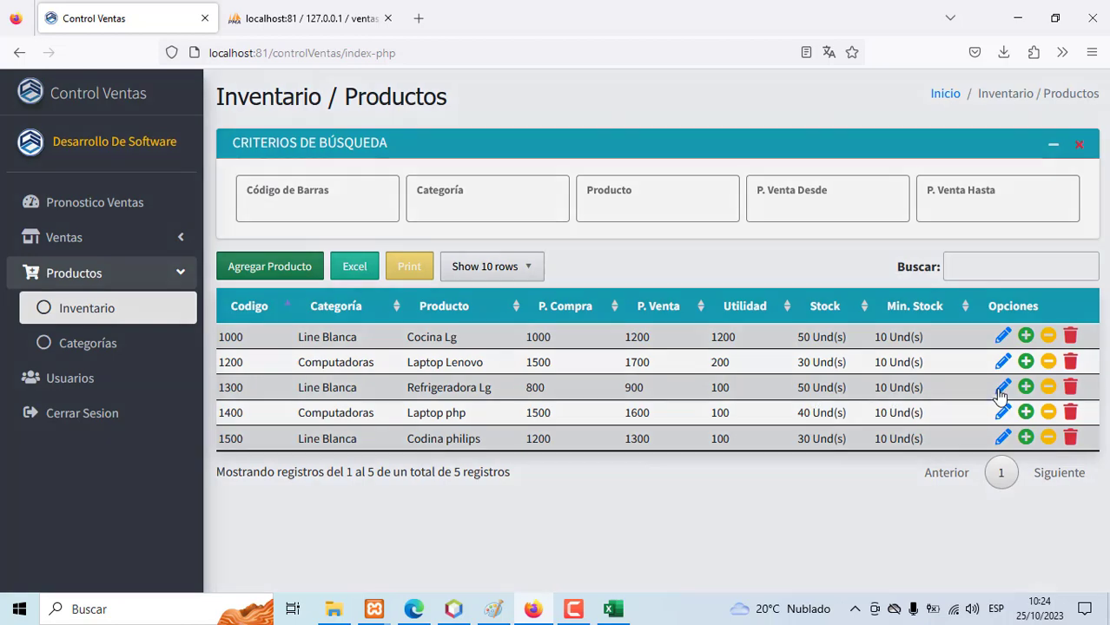
{"action": "left_click", "coordinate": [602, 359]}
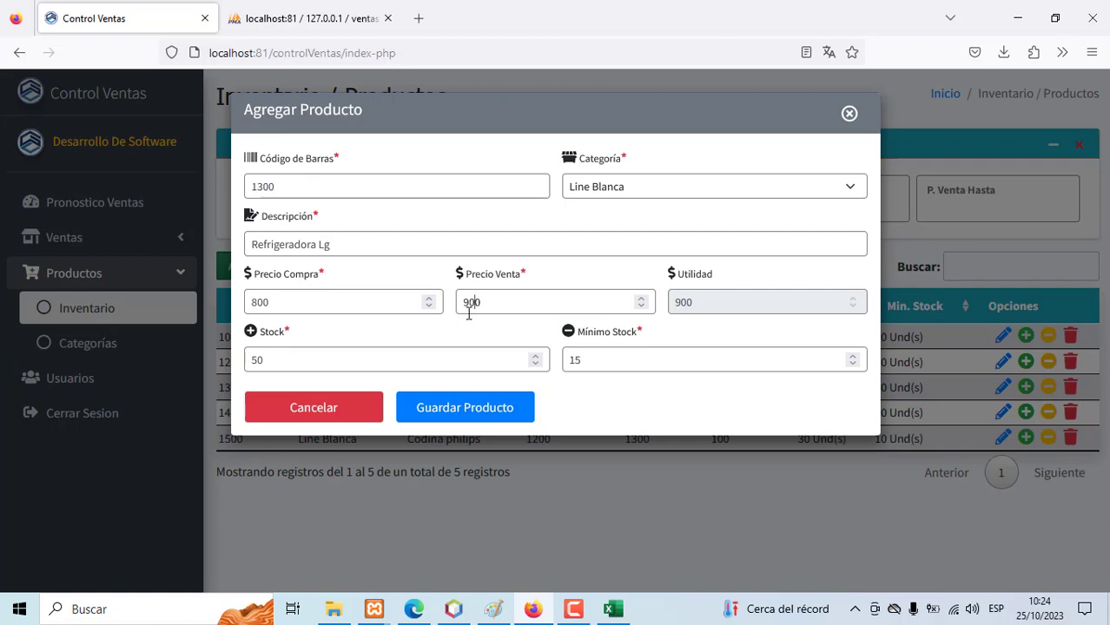
{"action": "type", "text": "5"}
{"action": "left_click", "coordinate": [463, 405]}
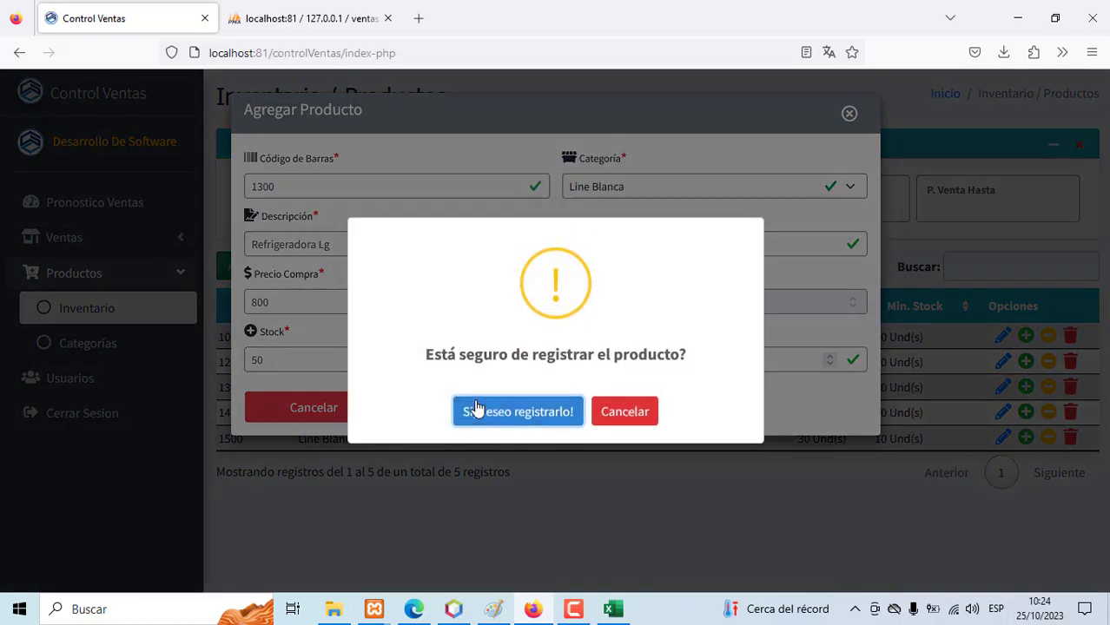
{"action": "left_click", "coordinate": [463, 408]}
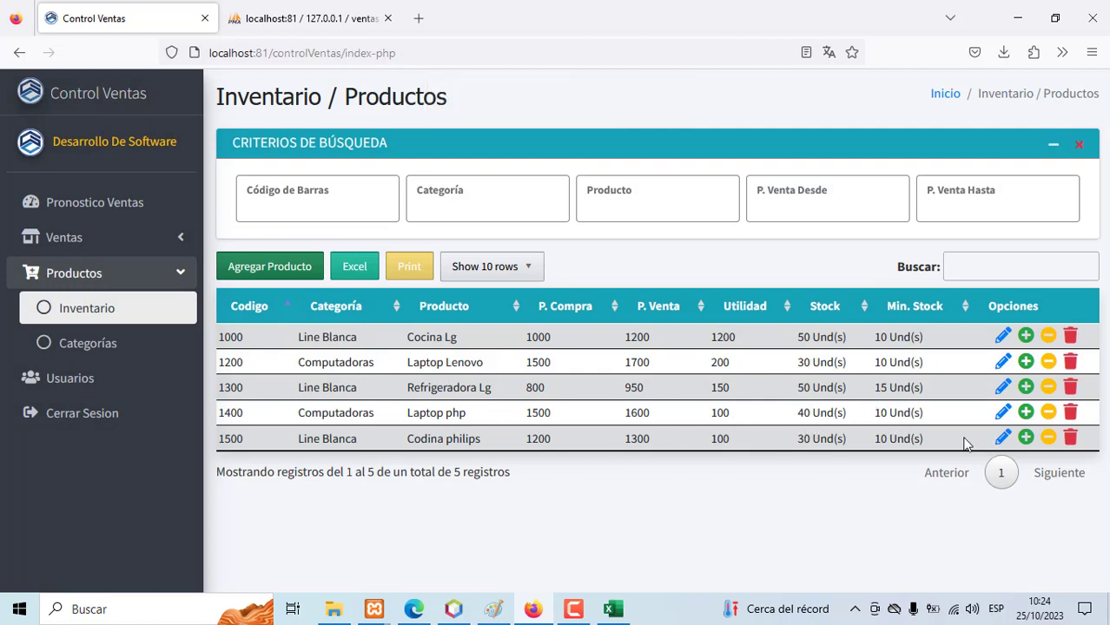
Change Codina philips's stock from 30 to 60 and its minimum to 15, then save.
{"action": "left_click", "coordinate": [94, 313]}
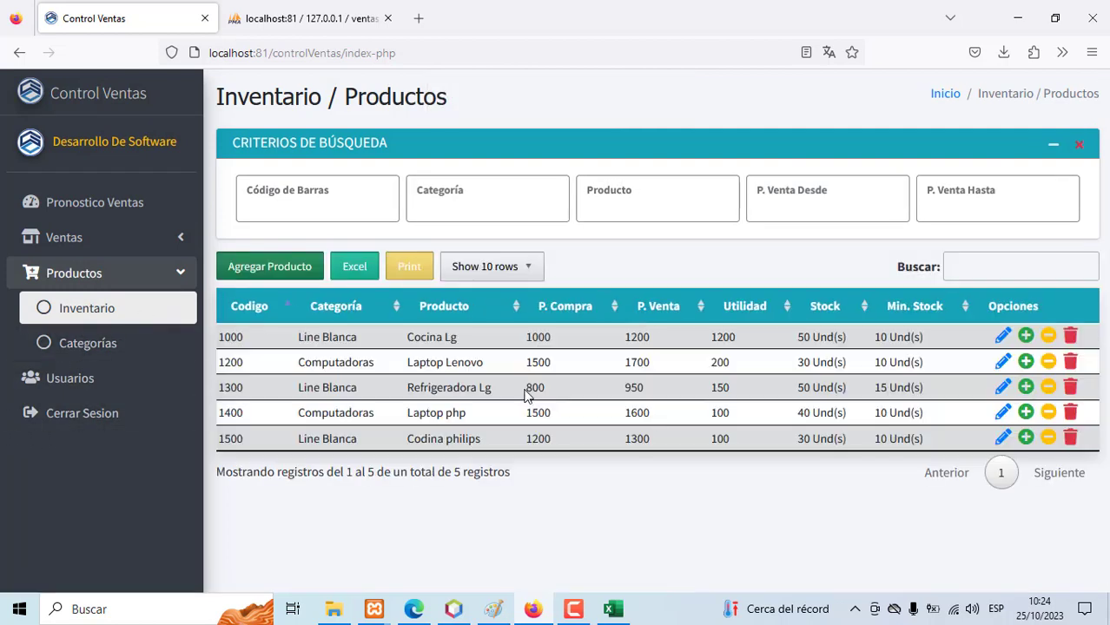
{"action": "left_click", "coordinate": [1003, 441]}
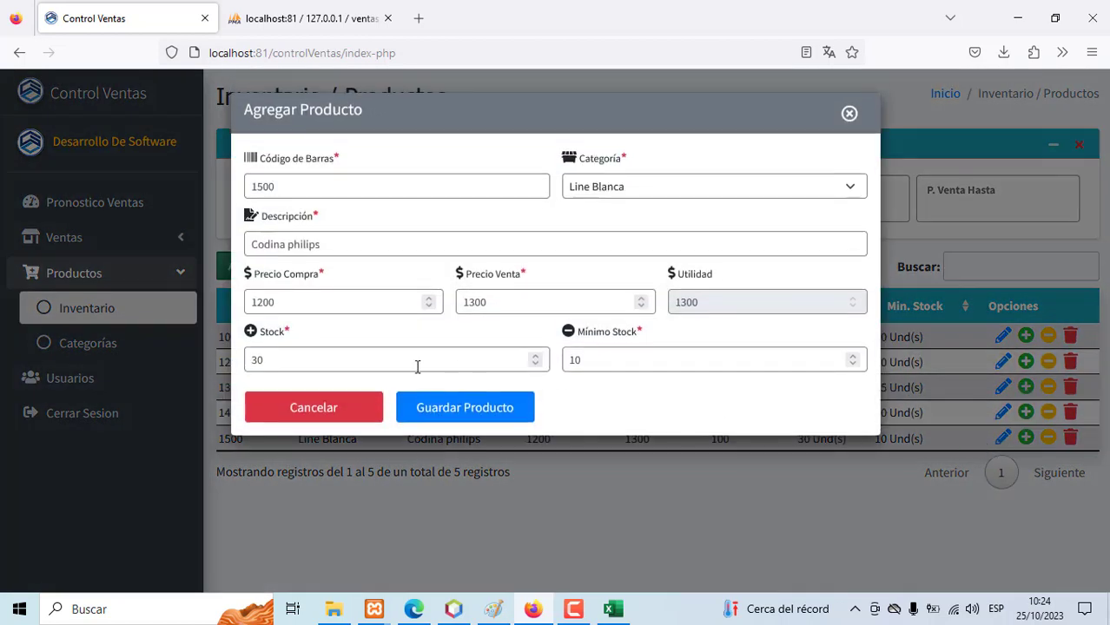
{"action": "left_click_drag", "start_coordinate": [295, 360], "coordinate": [205, 359]}
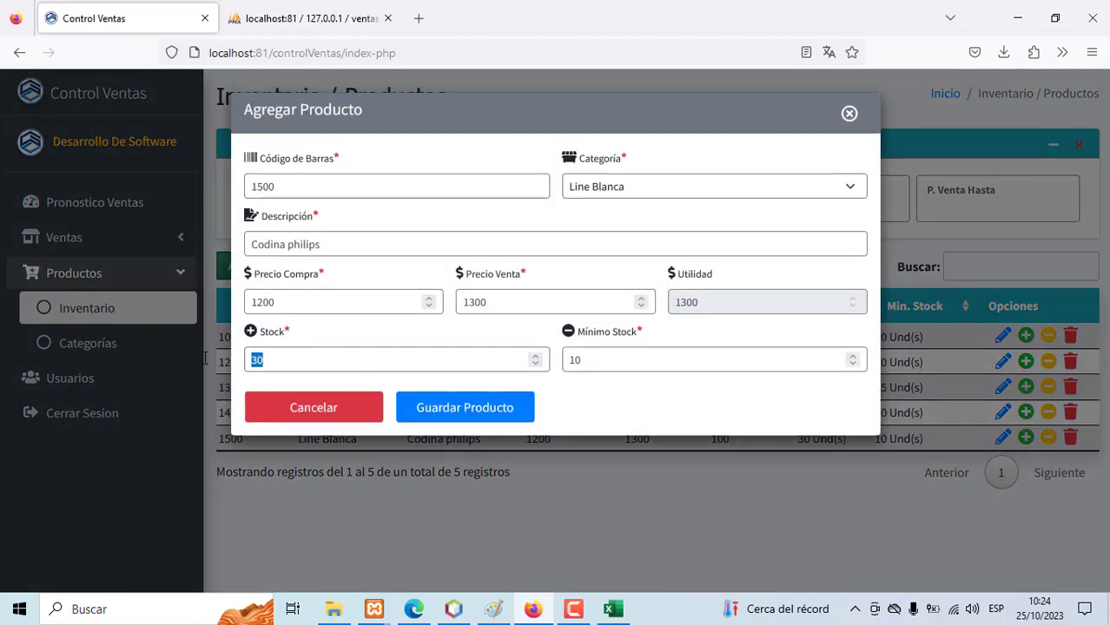
{"action": "type", "text": "60"}
{"action": "left_click", "coordinate": [581, 358]}
{"action": "type", "text": "5"}
{"action": "left_click", "coordinate": [500, 408]}
{"action": "left_click", "coordinate": [504, 409]}
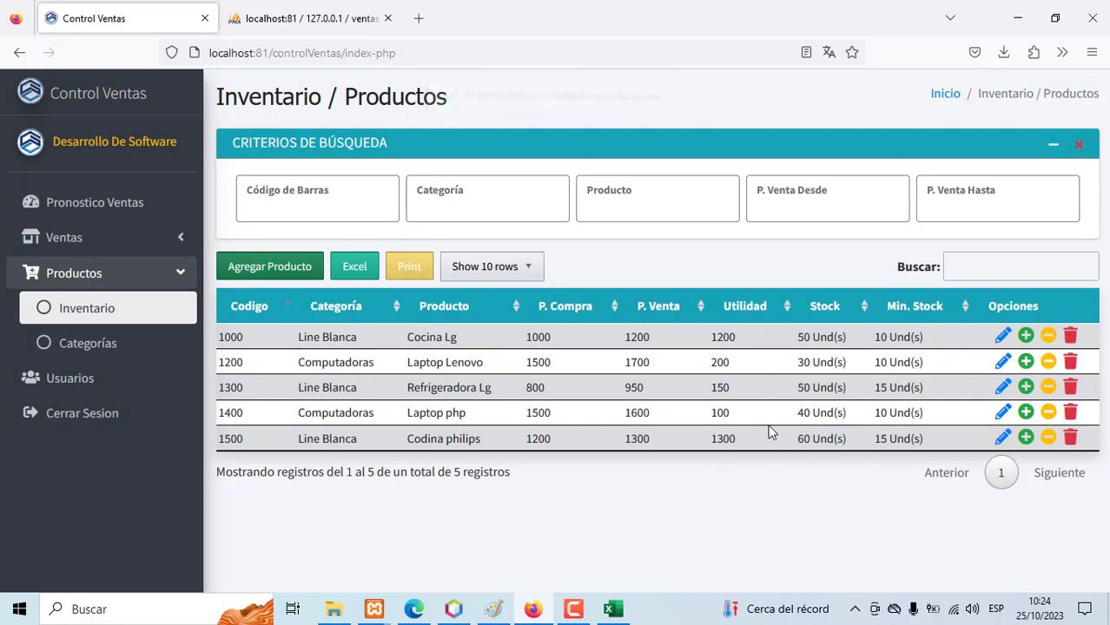
Add 100 units to Codina philips (row 1500) via the stock-increase dialog, reaching 160.
{"action": "left_click", "coordinate": [113, 314]}
{"action": "left_click", "coordinate": [1029, 440]}
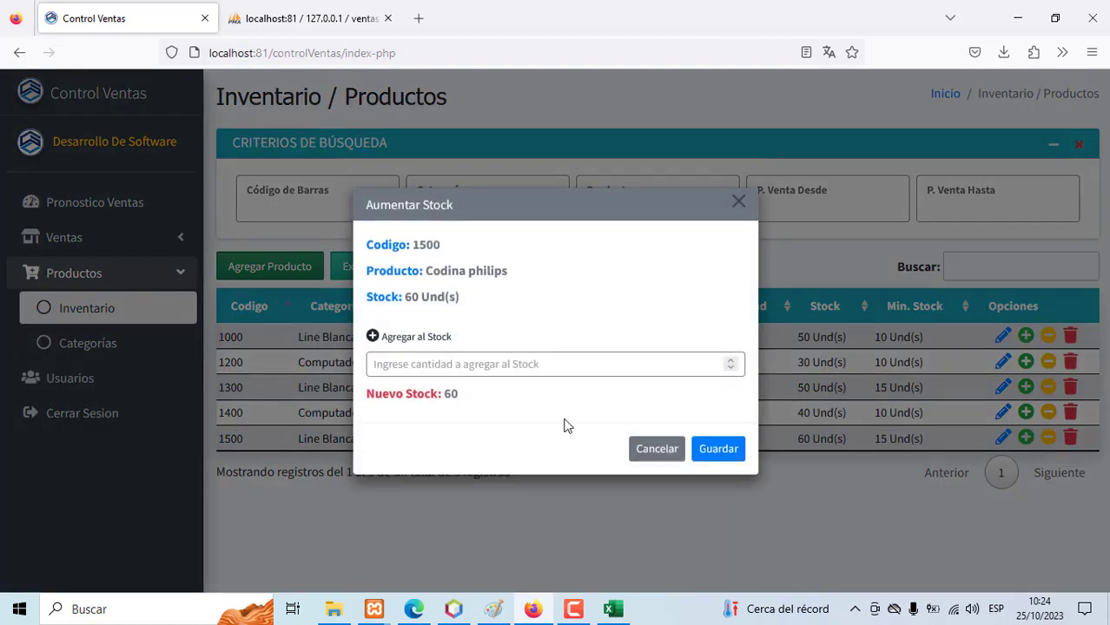
{"action": "left_click", "coordinate": [395, 369]}
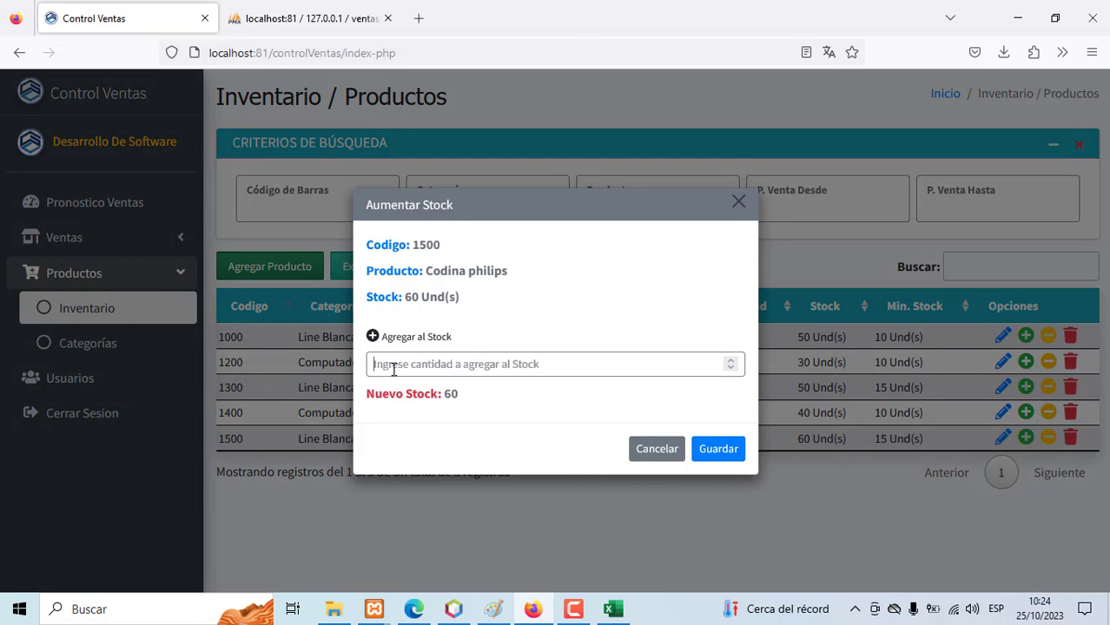
{"action": "type", "text": "1"}
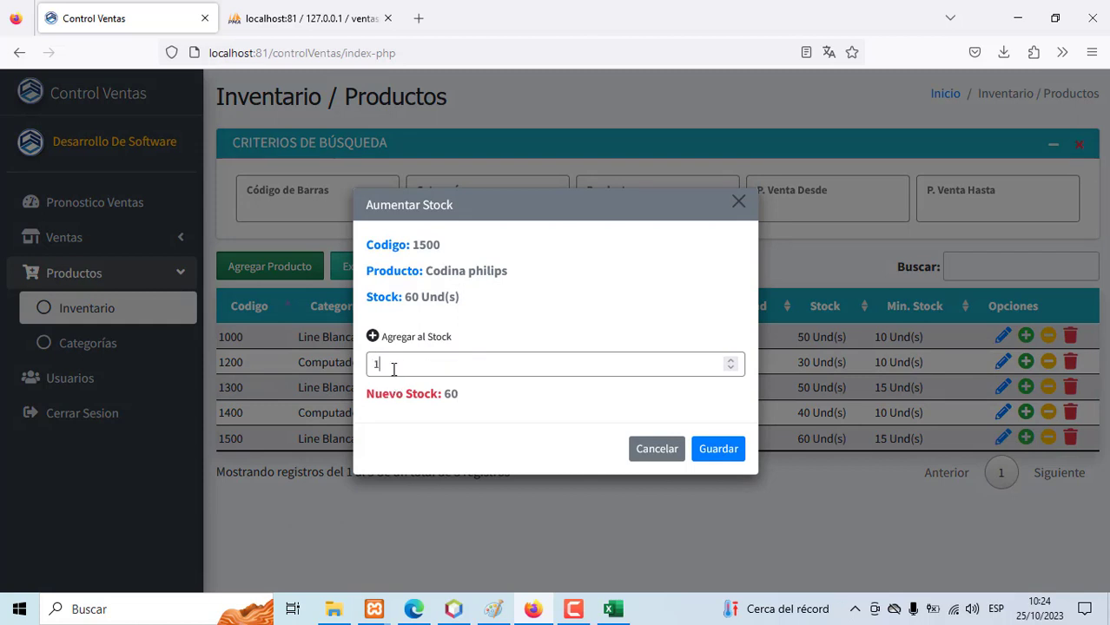
{"action": "type", "text": "00"}
{"action": "left_click", "coordinate": [702, 452]}
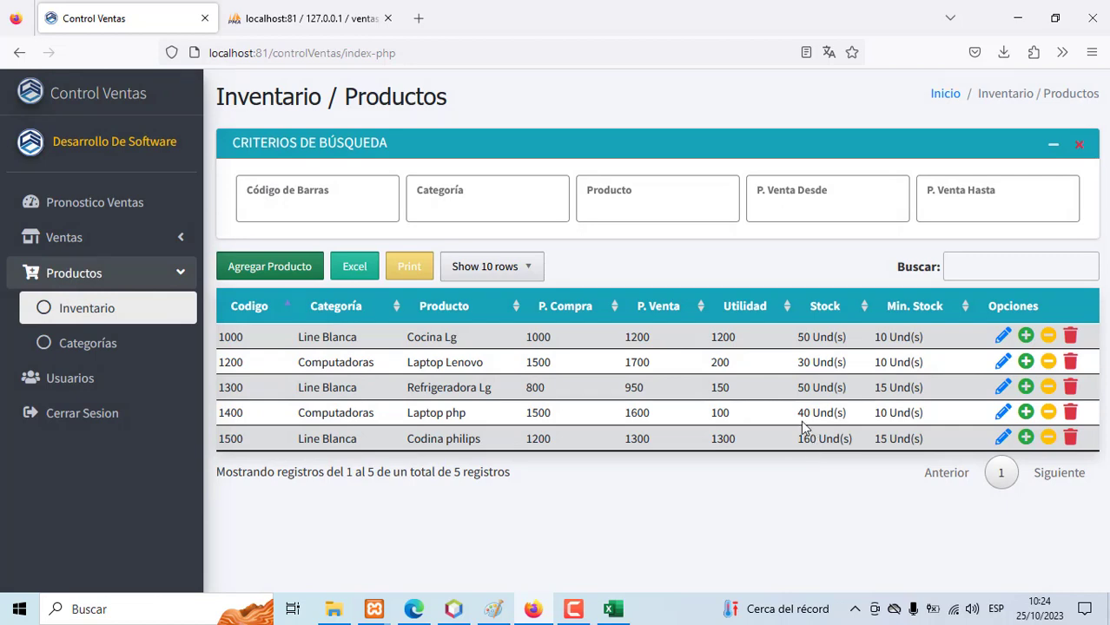
Change Laptop php's stock from 40 to 100 in its edit form and save.
{"action": "left_click", "coordinate": [105, 306]}
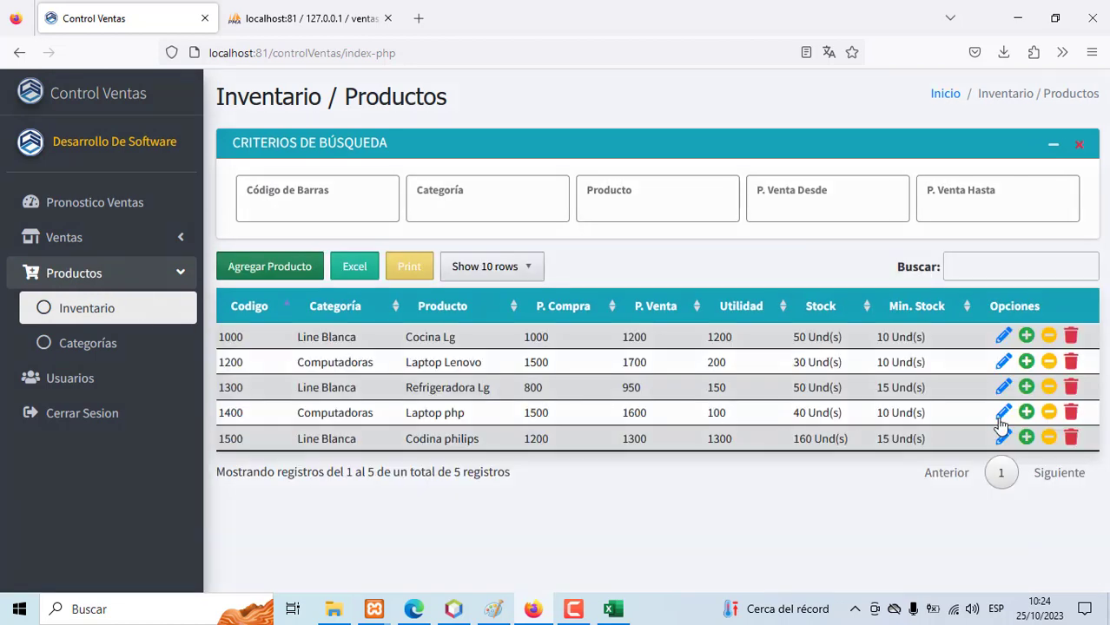
{"action": "left_click", "coordinate": [1001, 413]}
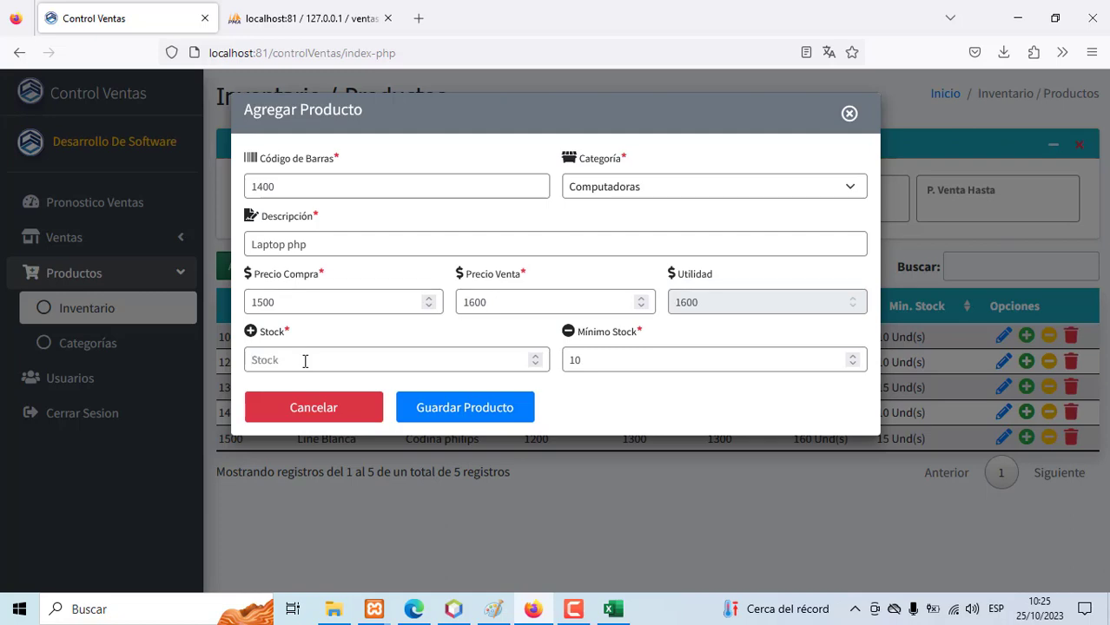
{"action": "type", "text": "100"}
{"action": "left_click", "coordinate": [447, 408]}
{"action": "left_click", "coordinate": [477, 411]}
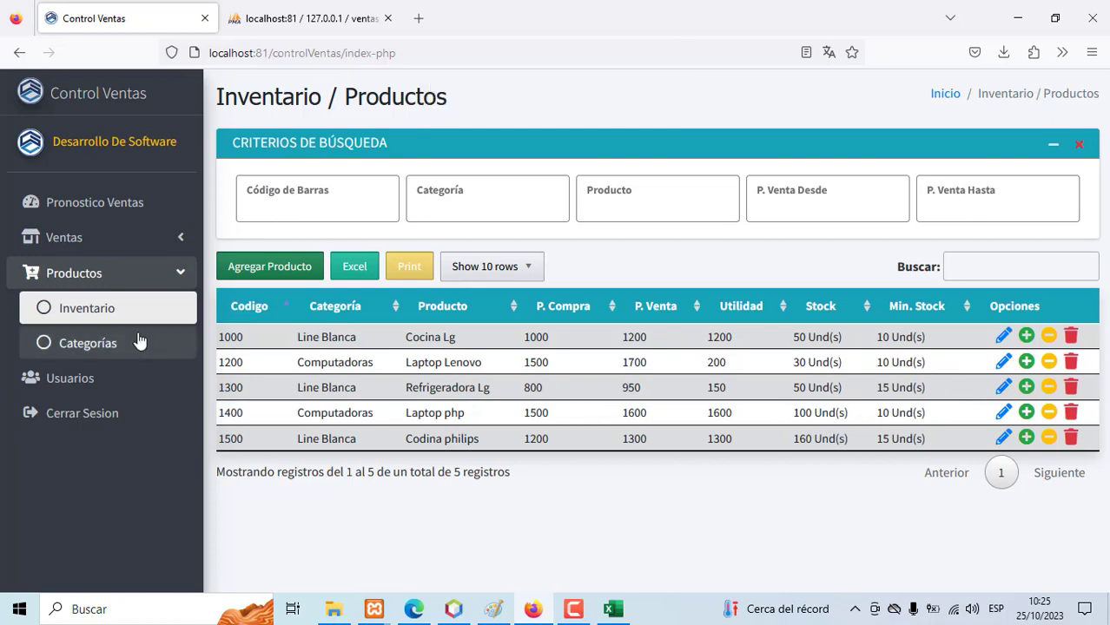
Add 40 units to Laptop Lenovo (row 1200) via the stock-increase dialog, reaching 70.
{"action": "left_click", "coordinate": [83, 319]}
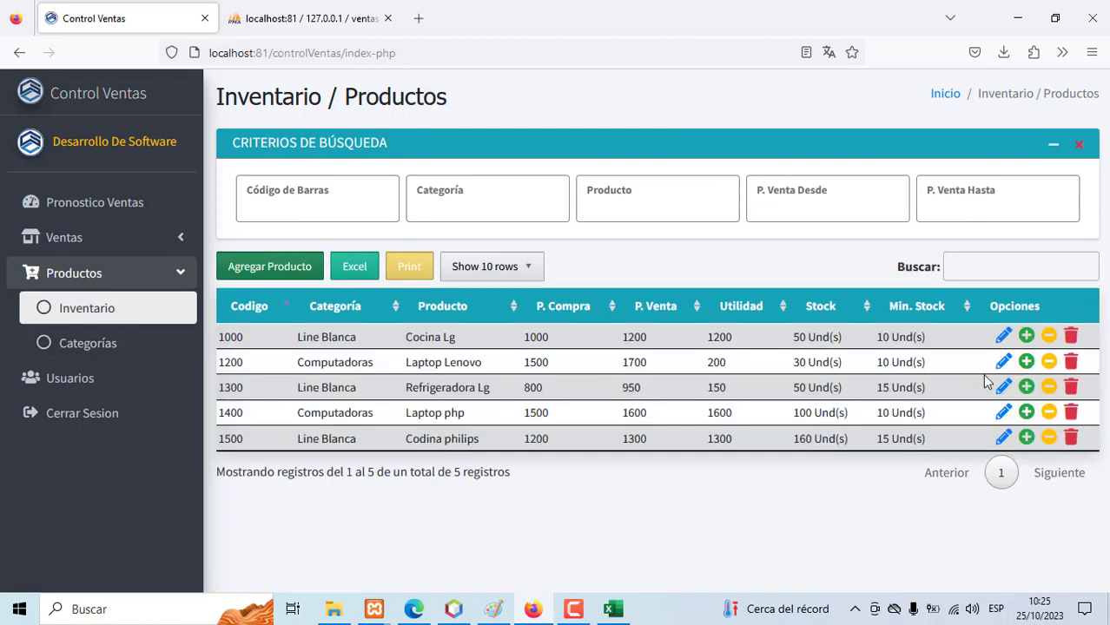
{"action": "left_click", "coordinate": [1026, 361]}
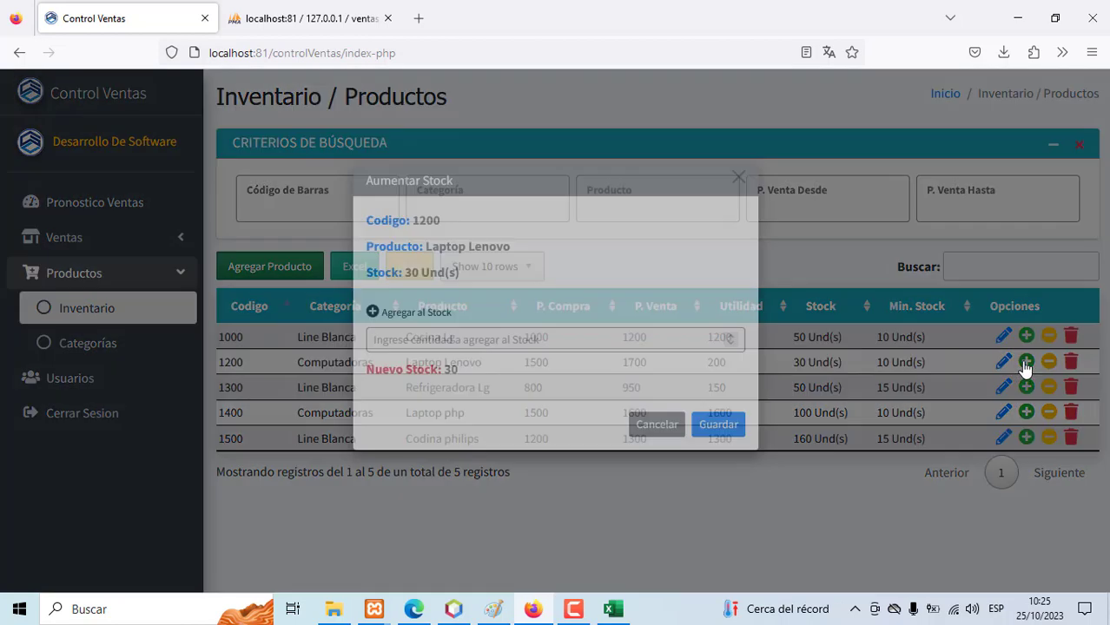
{"action": "left_click", "coordinate": [389, 365]}
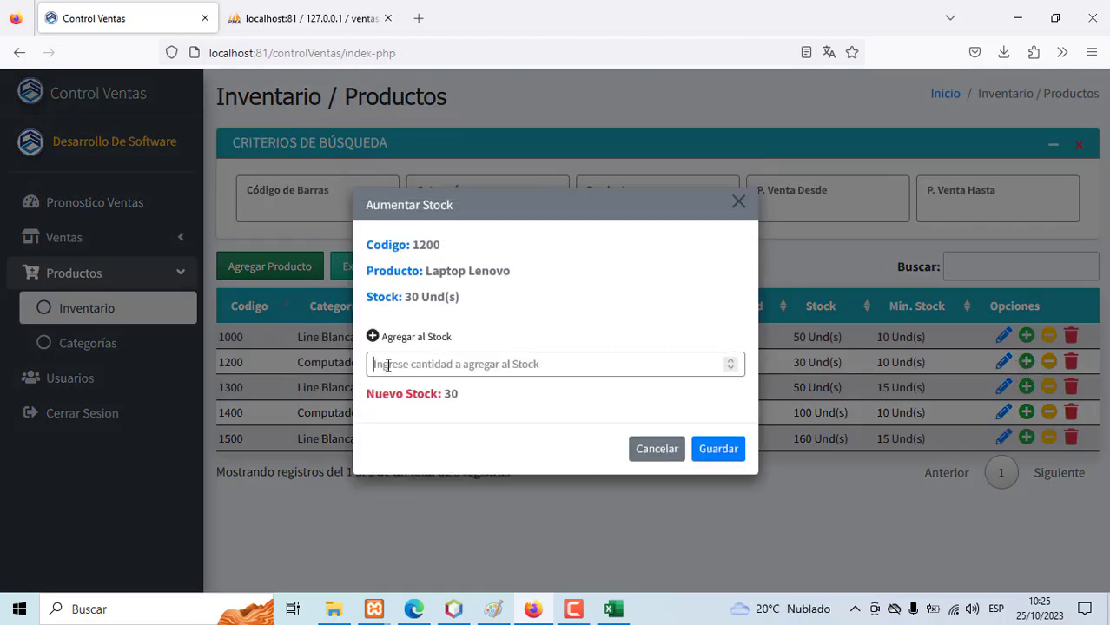
{"action": "type", "text": "40"}
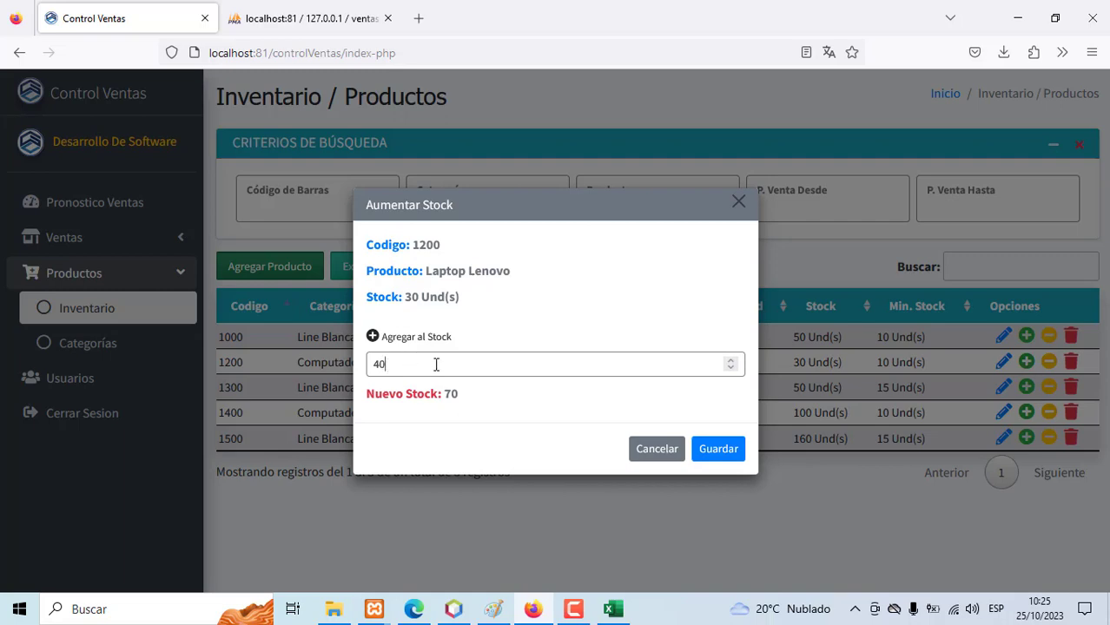
{"action": "left_click", "coordinate": [708, 448]}
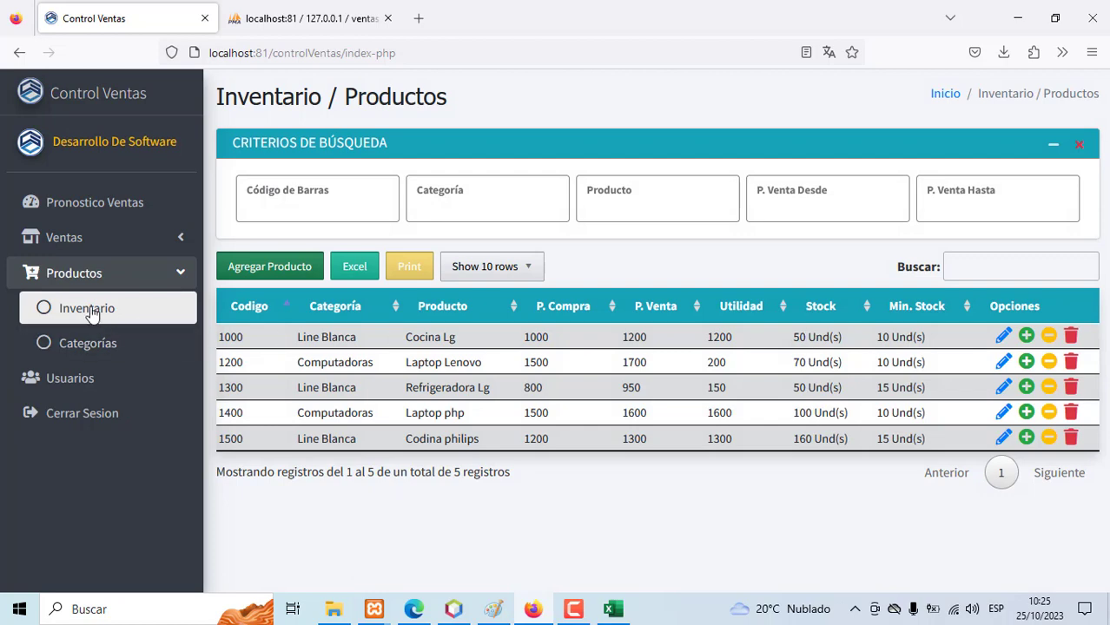
Remove 10 units from Cocina Lg's stock, bringing it from 50 to 40.
{"action": "left_click", "coordinate": [91, 307]}
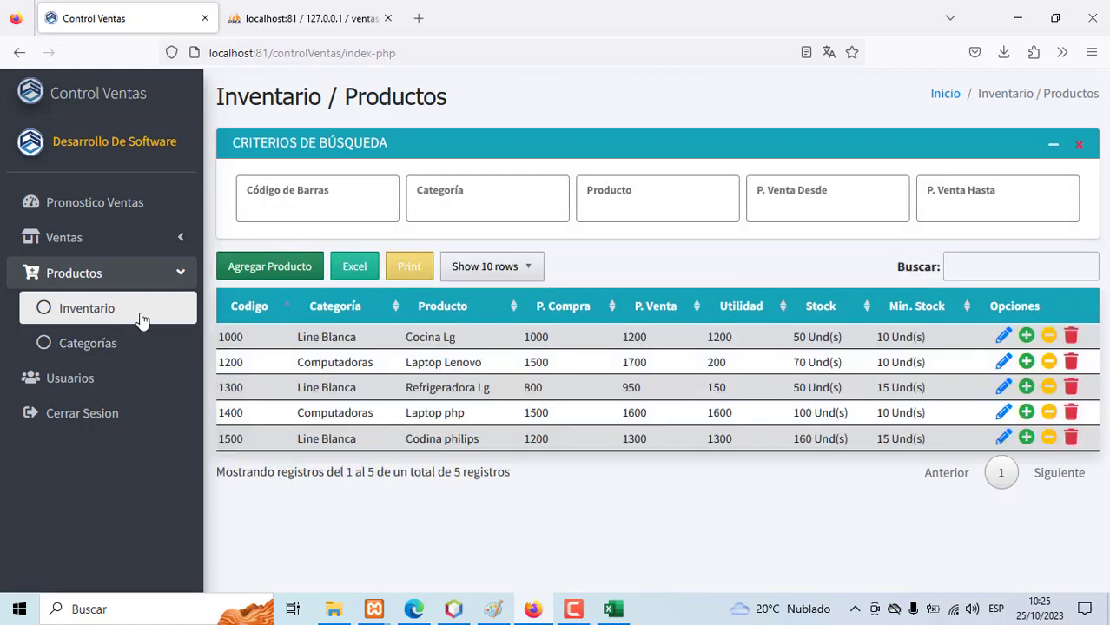
{"action": "left_click", "coordinate": [1049, 337]}
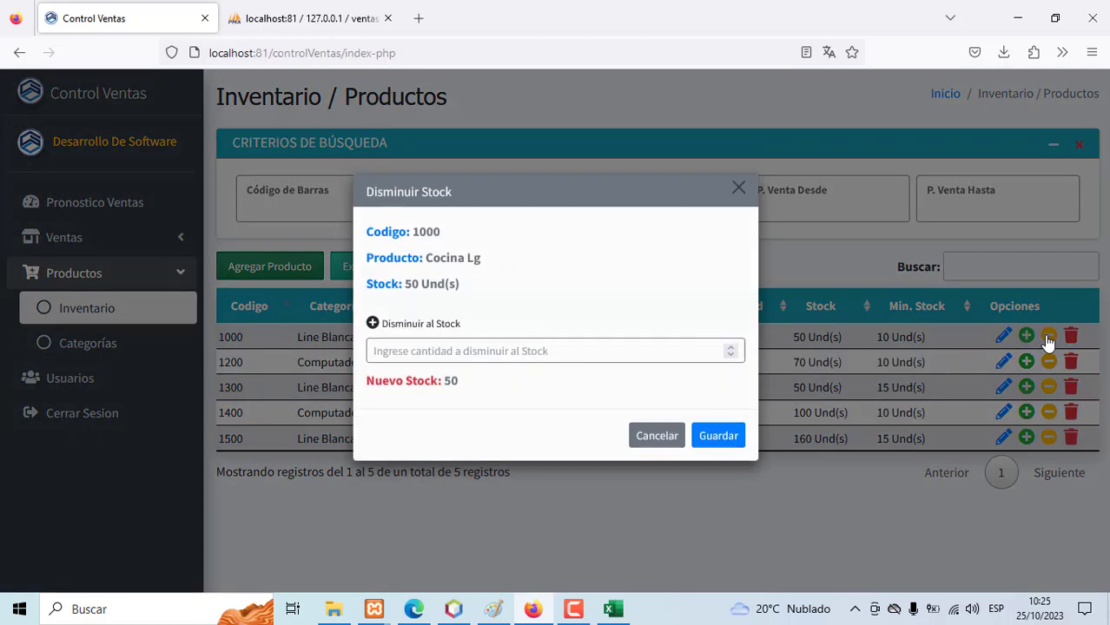
{"action": "left_click", "coordinate": [416, 365]}
{"action": "type", "text": "10"}
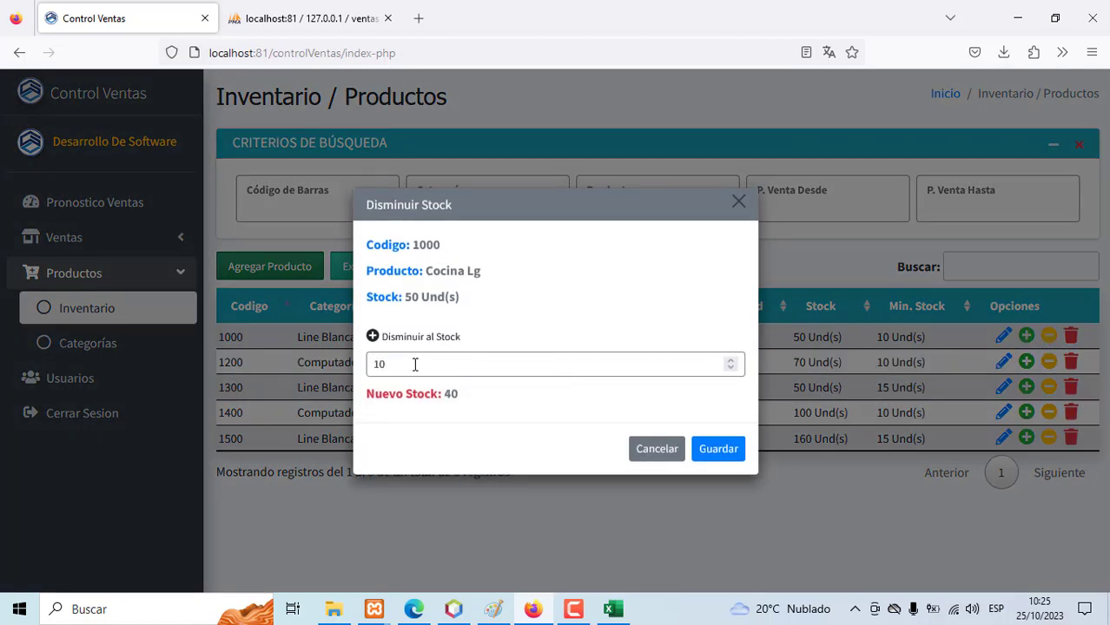
{"action": "left_click", "coordinate": [706, 449]}
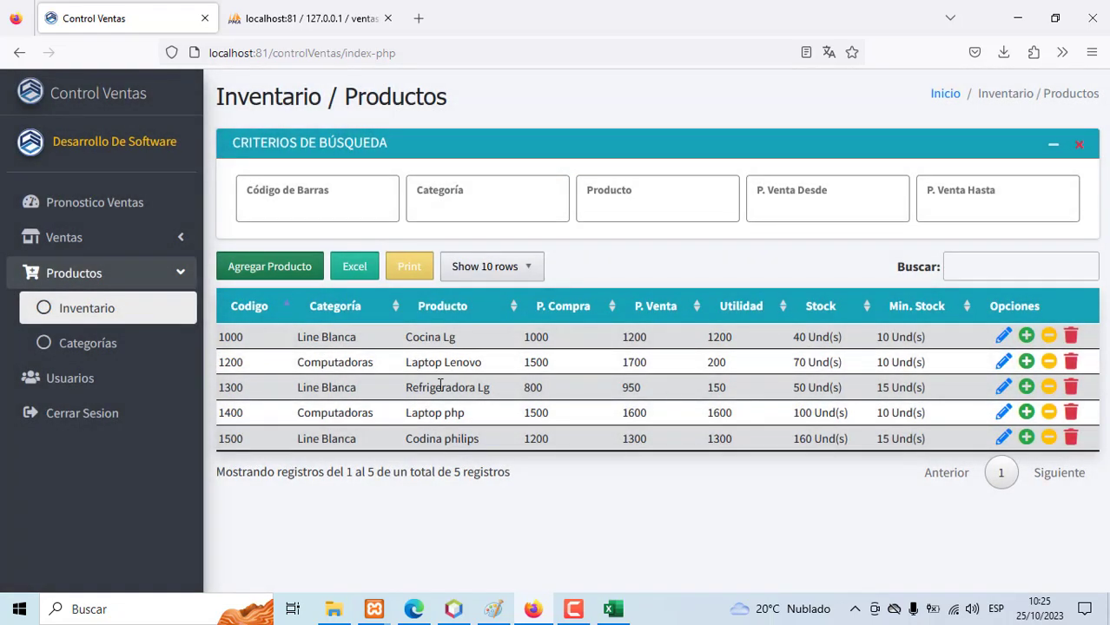
Remove 60 units from Codina philips's stock, bringing it from 160 to 100.
{"action": "left_click", "coordinate": [77, 321]}
{"action": "left_click", "coordinate": [1049, 439]}
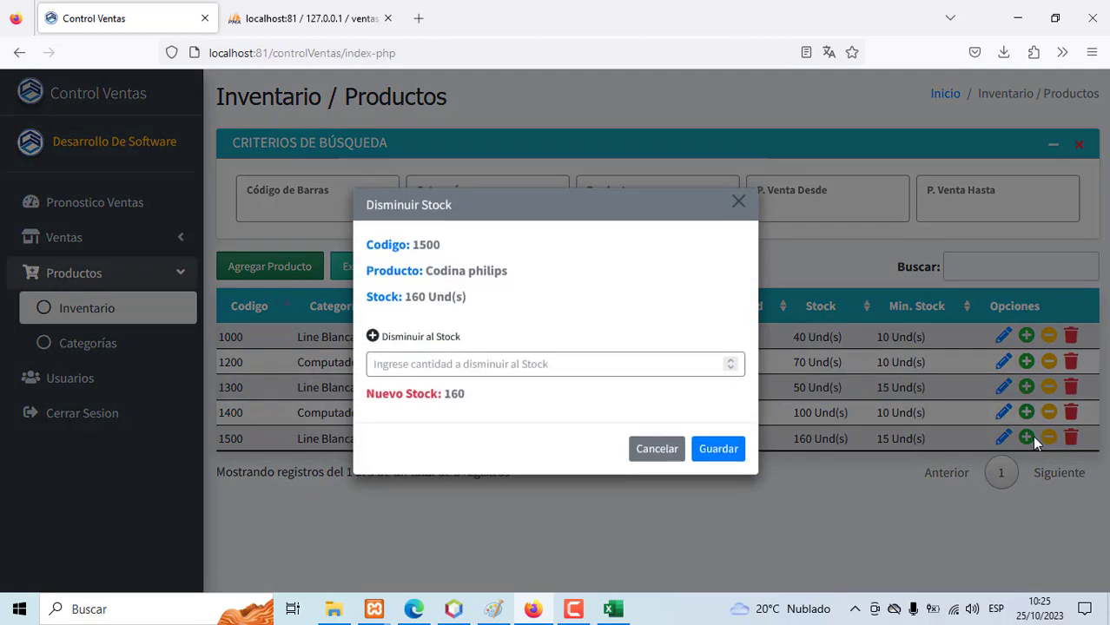
{"action": "left_click", "coordinate": [408, 364]}
{"action": "type", "text": "60"}
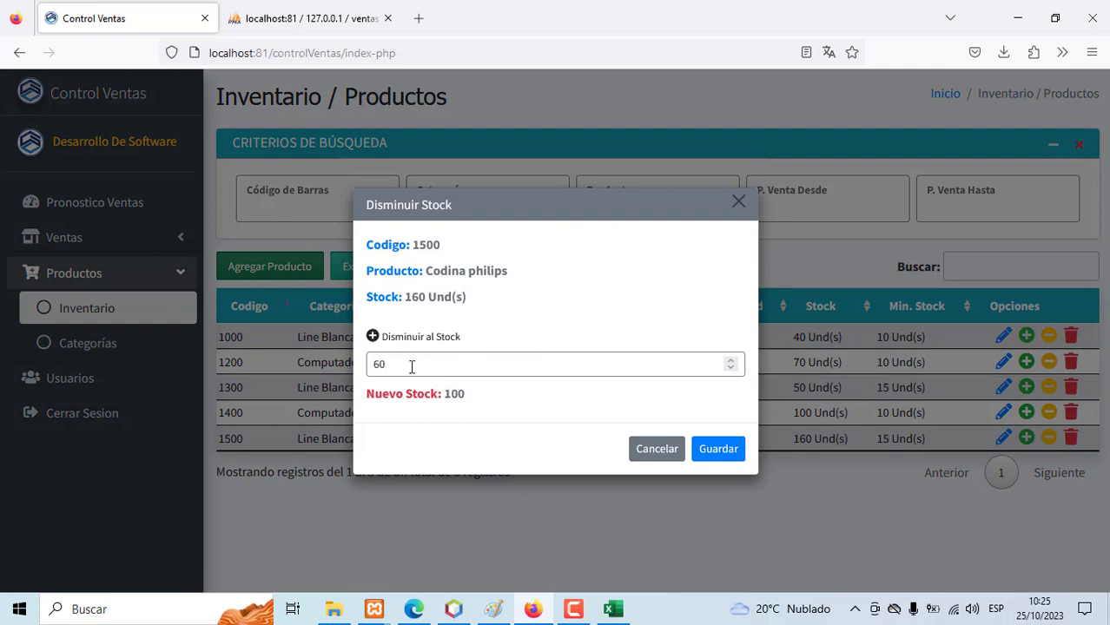
{"action": "left_click", "coordinate": [705, 449]}
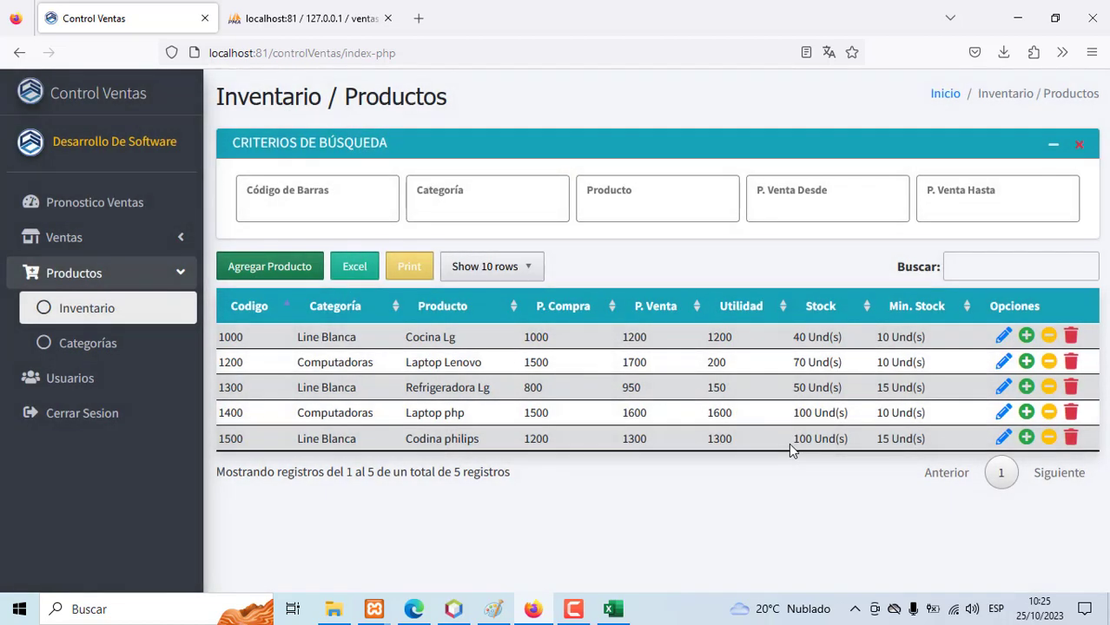
Delete Codina philips (row 1500) and Laptop php (row 1400), confirming each deletion.
{"action": "left_click", "coordinate": [82, 313]}
{"action": "left_click", "coordinate": [1072, 438]}
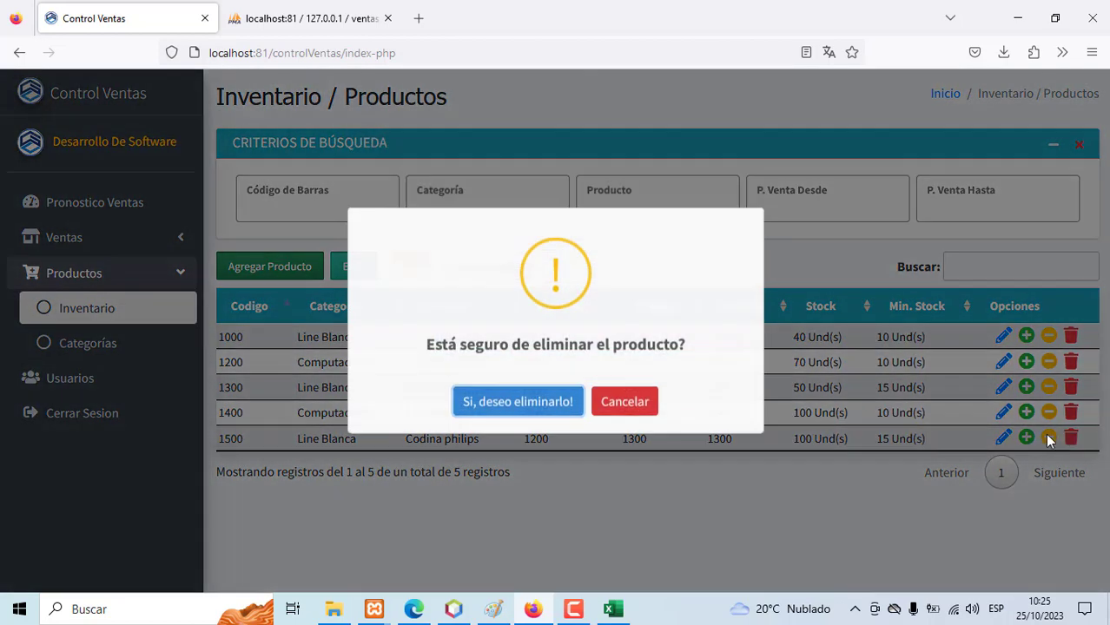
{"action": "left_click", "coordinate": [546, 411]}
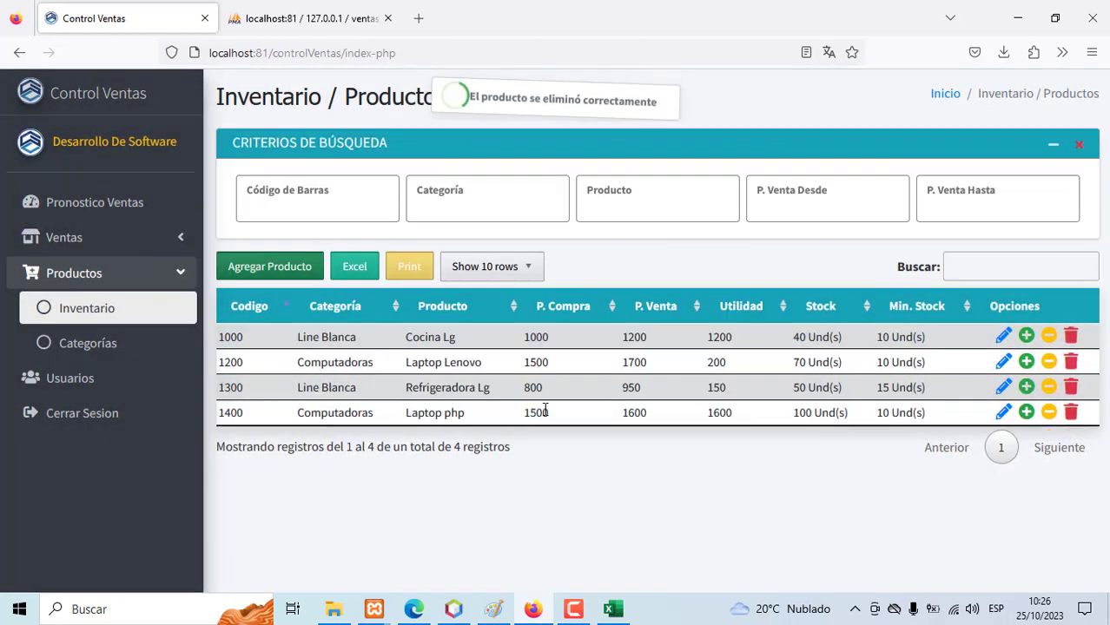
{"action": "left_click", "coordinate": [1071, 413]}
{"action": "left_click", "coordinate": [540, 411]}
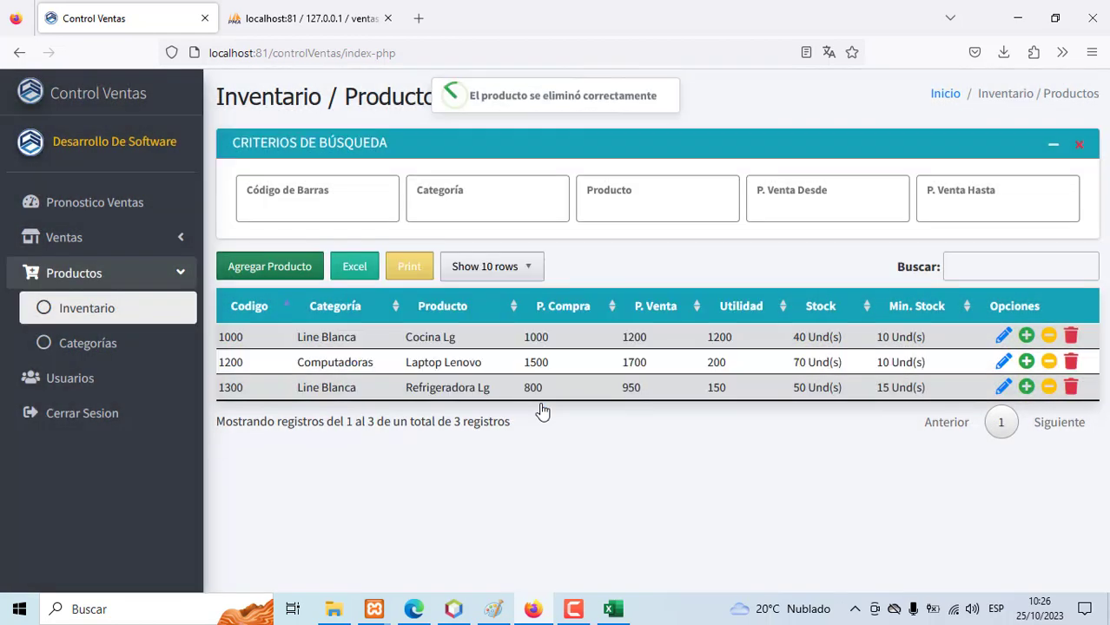
{"action": "left_click", "coordinate": [575, 607]}
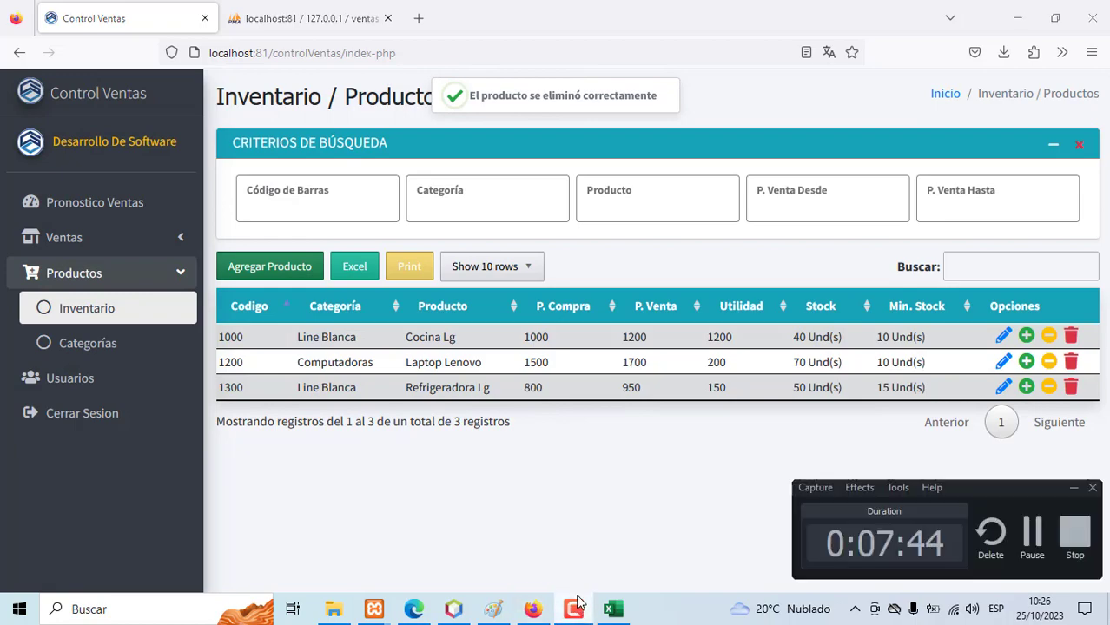